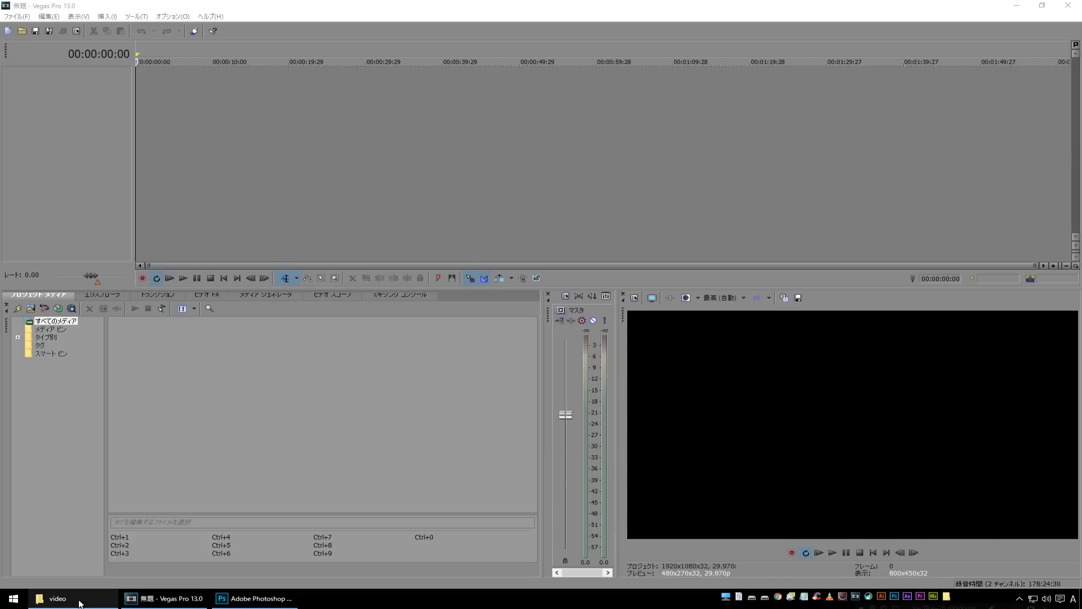
- Drag photos 01, 02 and 03 from the video folder onto the Vegas timeline
click(62, 598)
click(333, 129)
ctrl+click(417, 129)
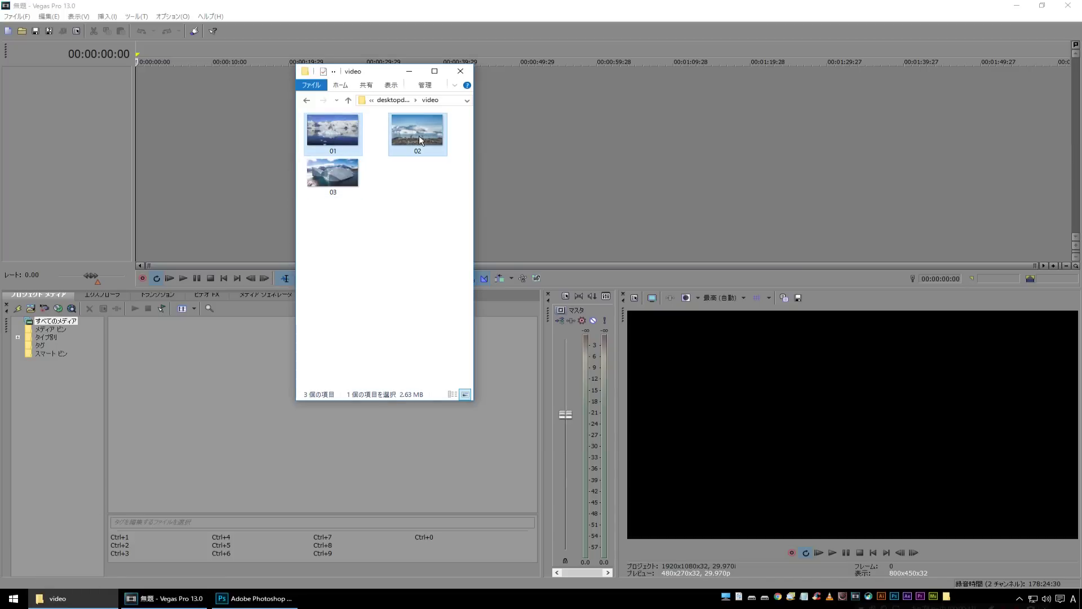
ctrl+click(339, 180)
drag(338, 179, 147, 95)
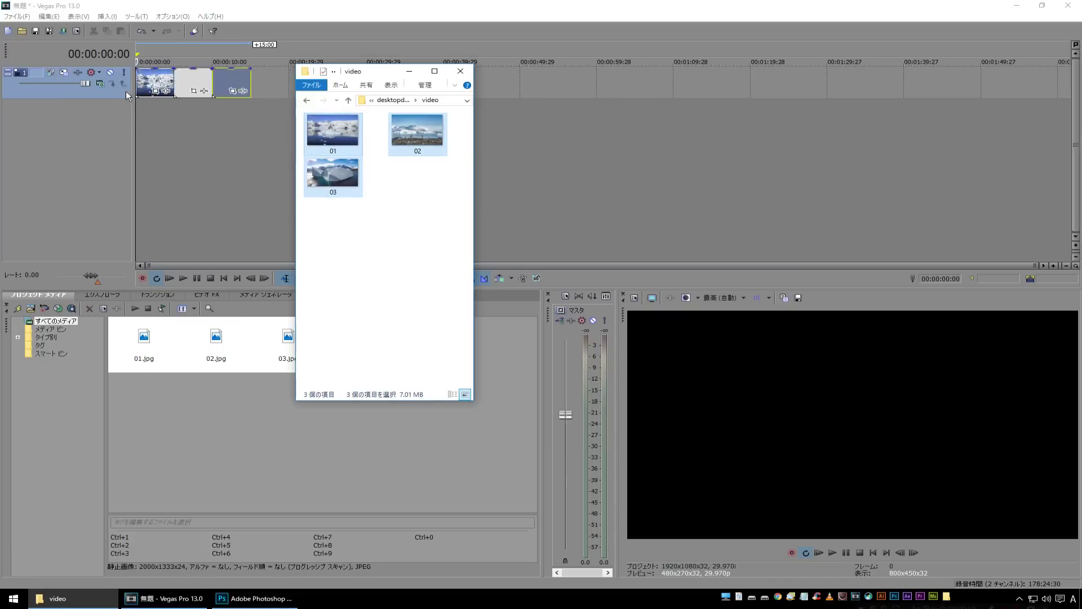
- Make the video track taller and move playback to about 3 seconds
click(71, 106)
drag(71, 99, 71, 148)
click(160, 186)
scroll(160, 186, up, 2)
scroll(160, 186, up, 3)
scroll(161, 187, up, 1)
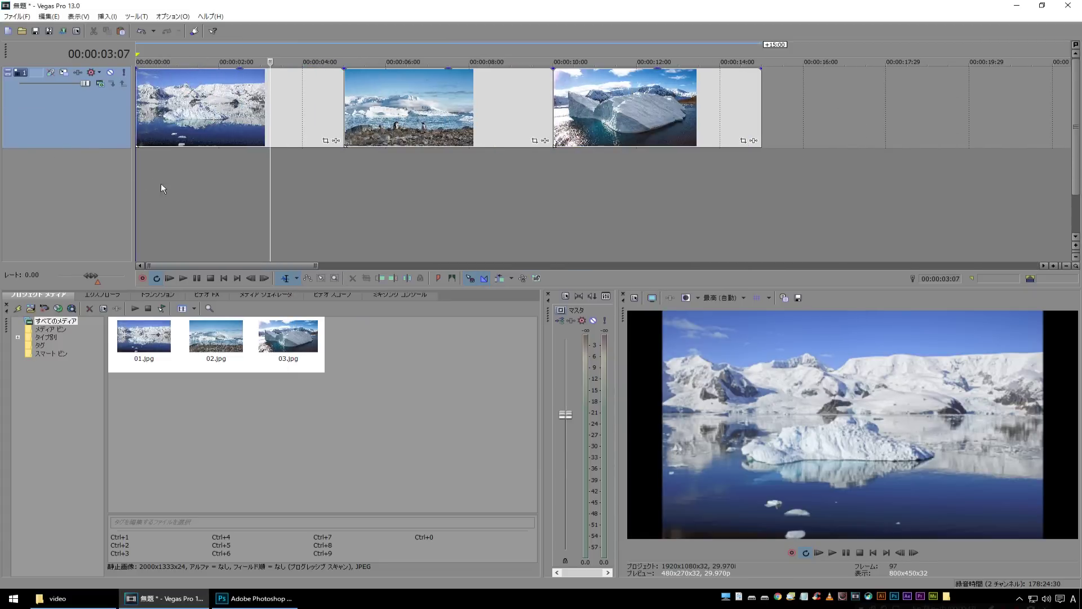
key(space)
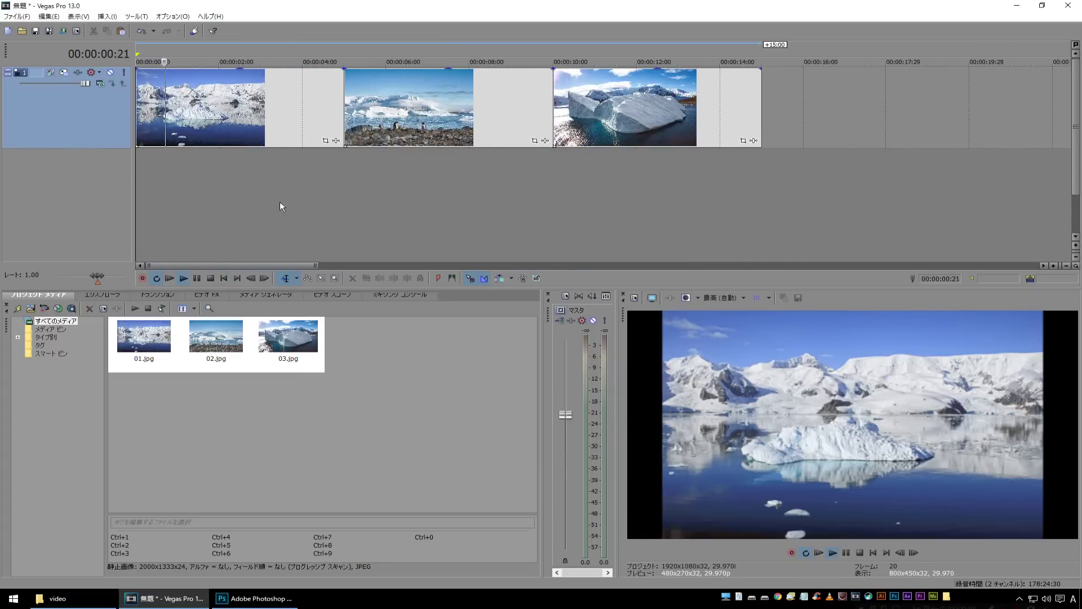
click(404, 189)
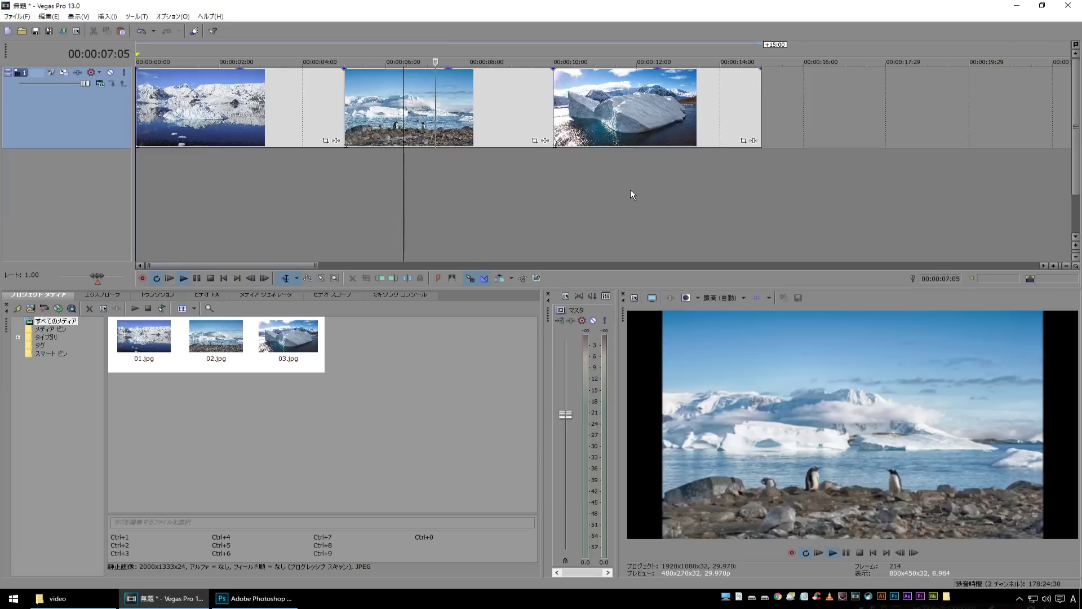
click(630, 190)
key(space)
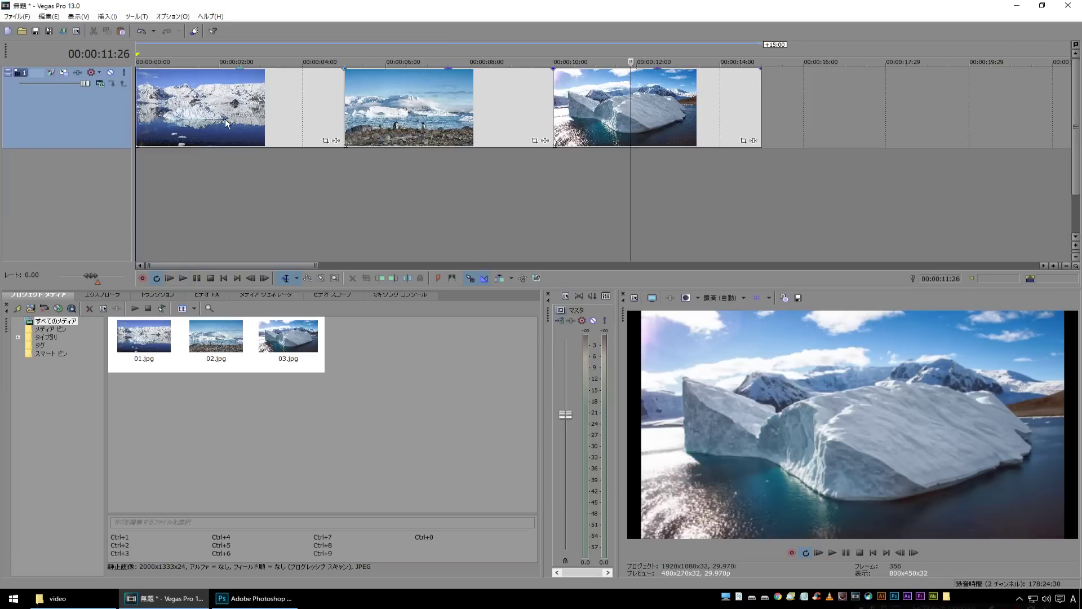
click(225, 118)
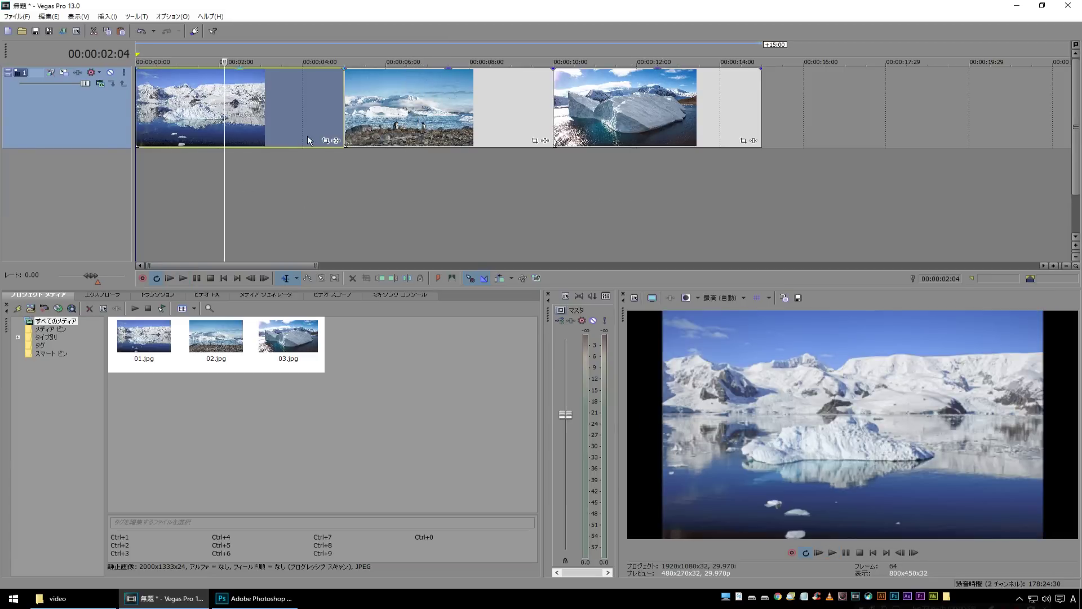
- Apply the 16:9 Widescreen TV preset to photo 01's pan/crop
click(336, 140)
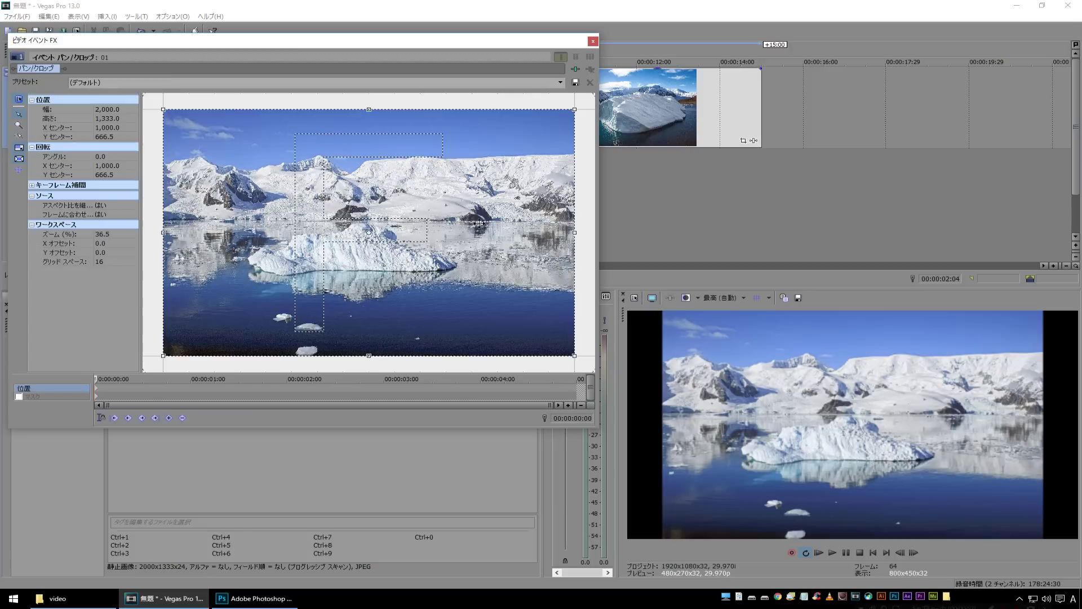
click(561, 83)
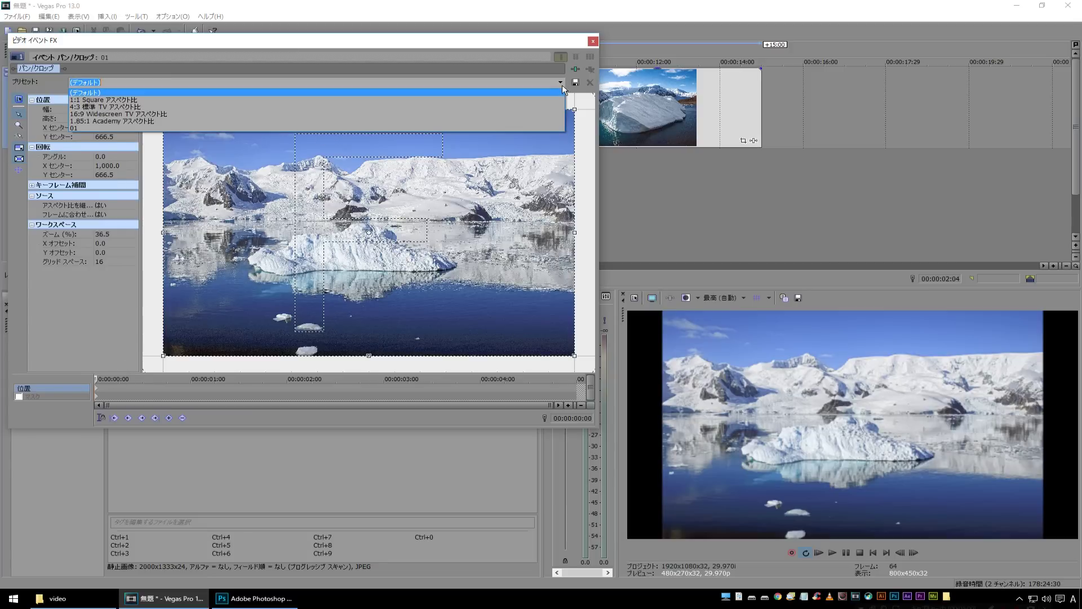
click(134, 115)
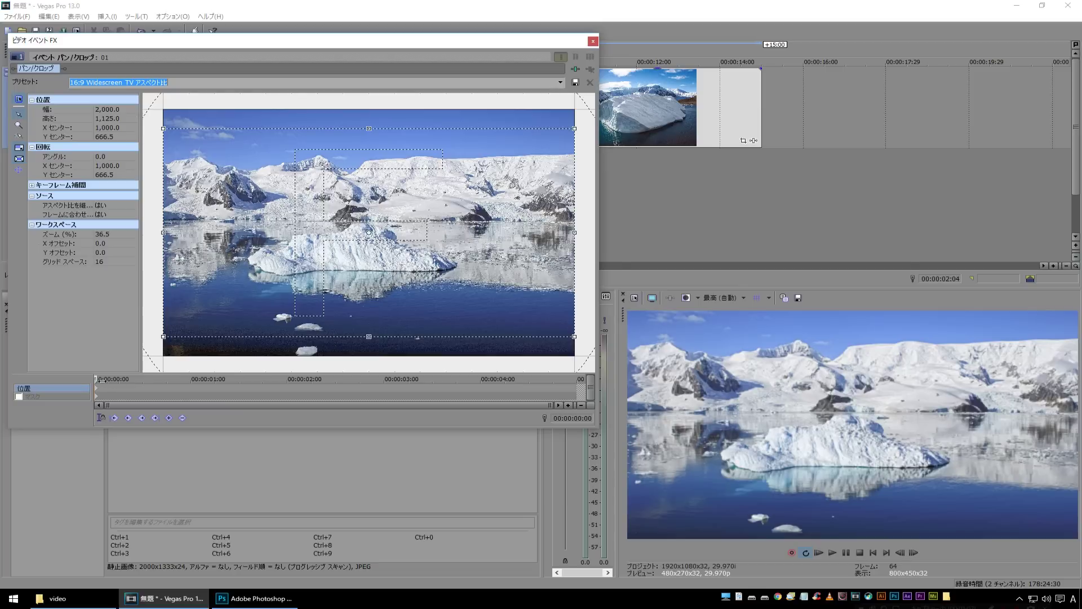
- At the end of the pan/crop timeline, shrink the crop frame and shift it lower
drag(96, 379, 313, 378)
drag(579, 381, 596, 381)
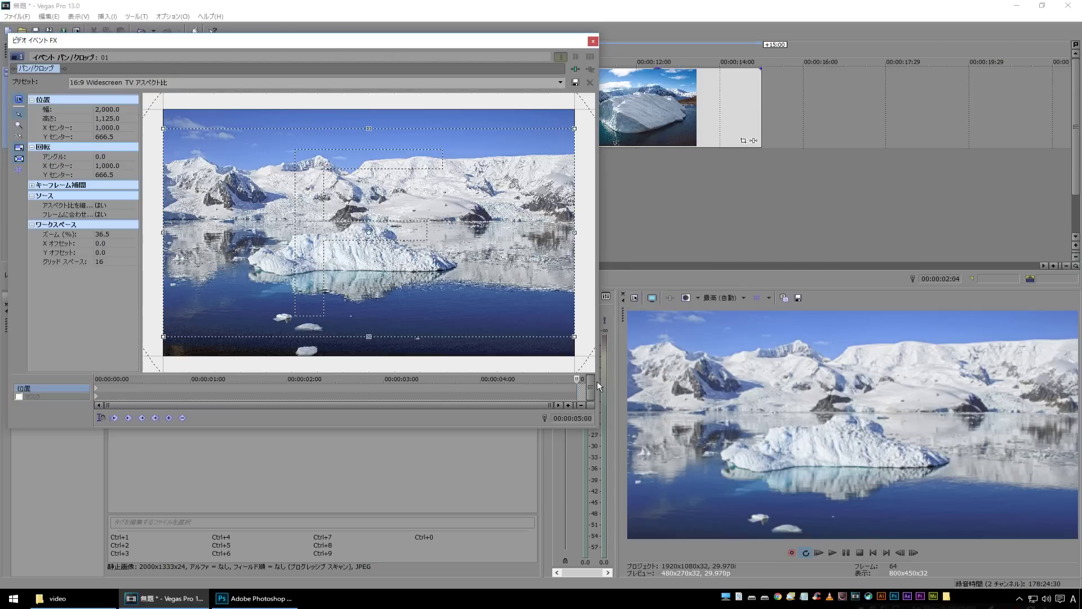
drag(165, 129, 198, 144)
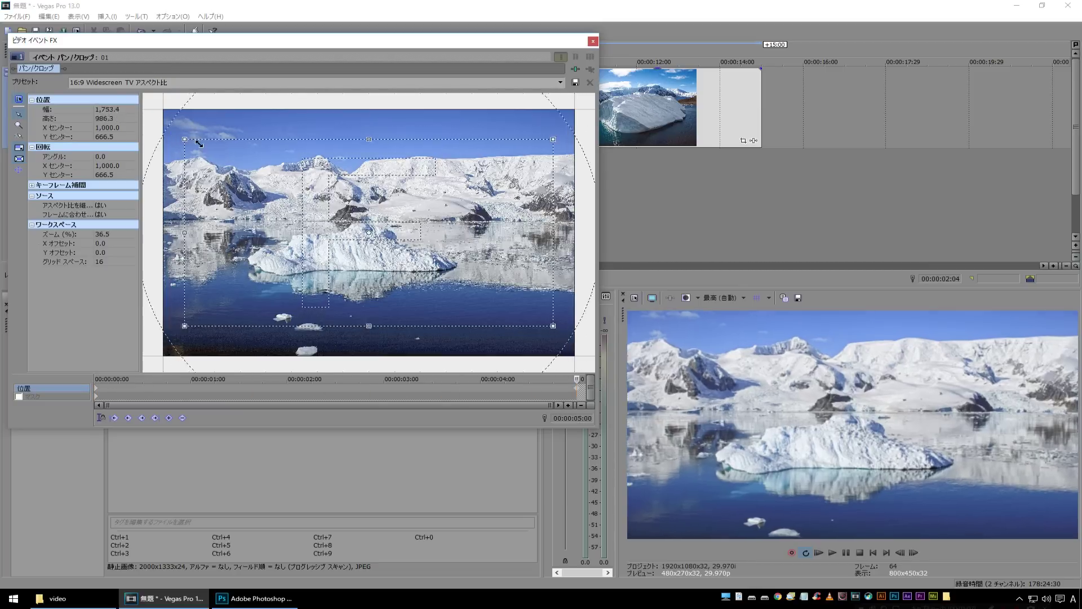
drag(294, 198, 294, 217)
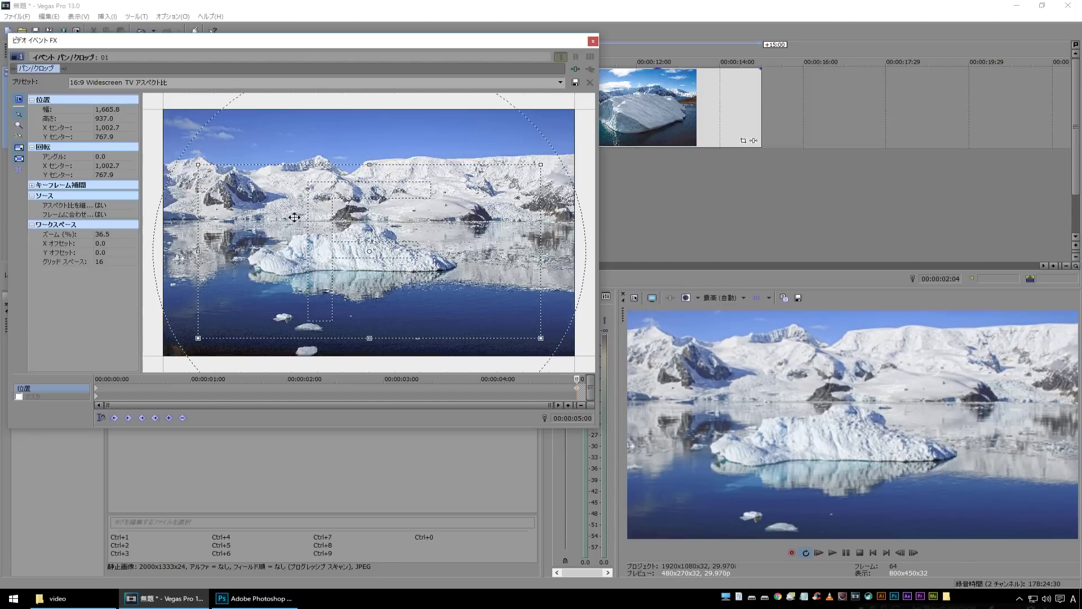
click(593, 41)
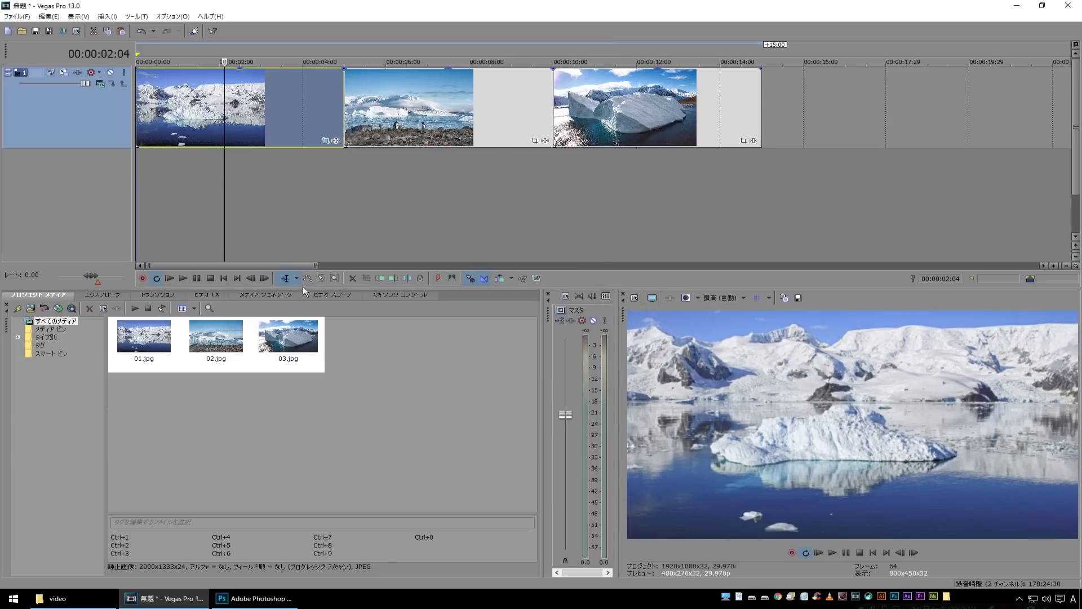
click(224, 279)
key(space)
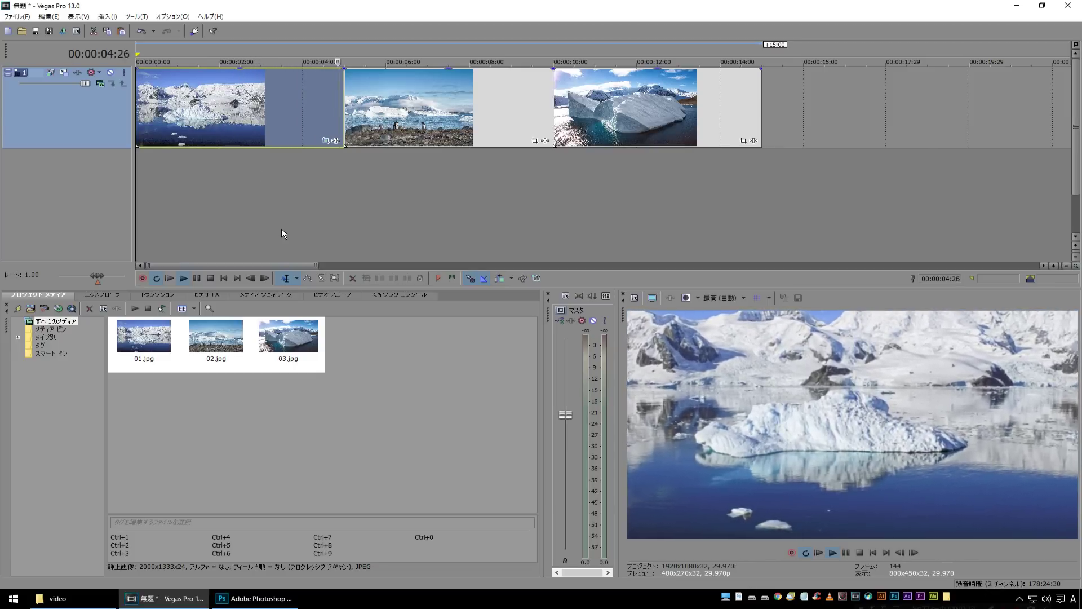
key(space)
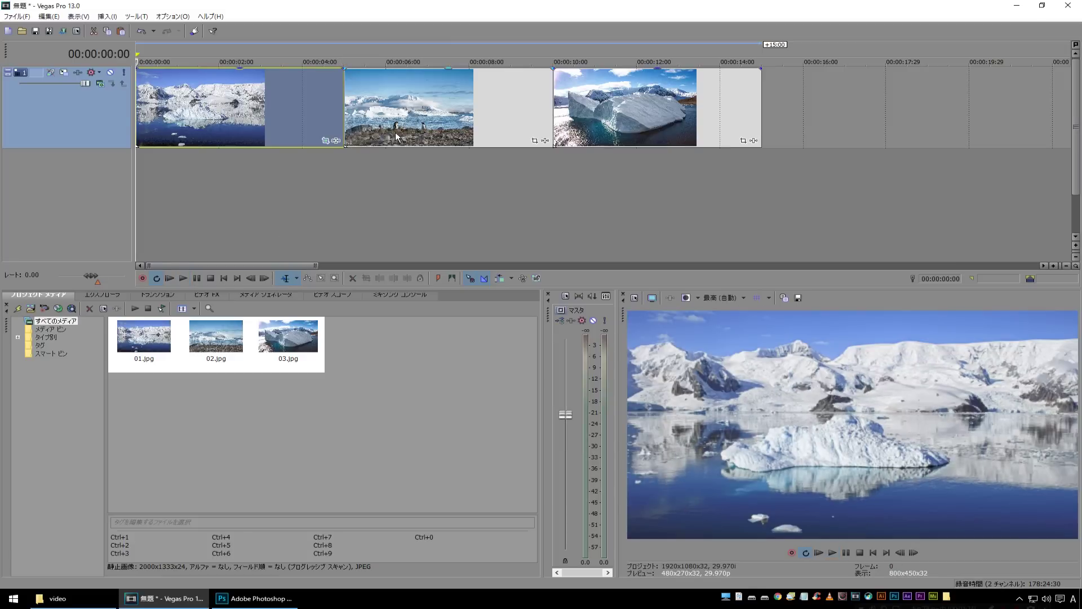
click(220, 112)
- Copy the first clip and paste its event attributes onto the penguin clip
right_click(176, 94)
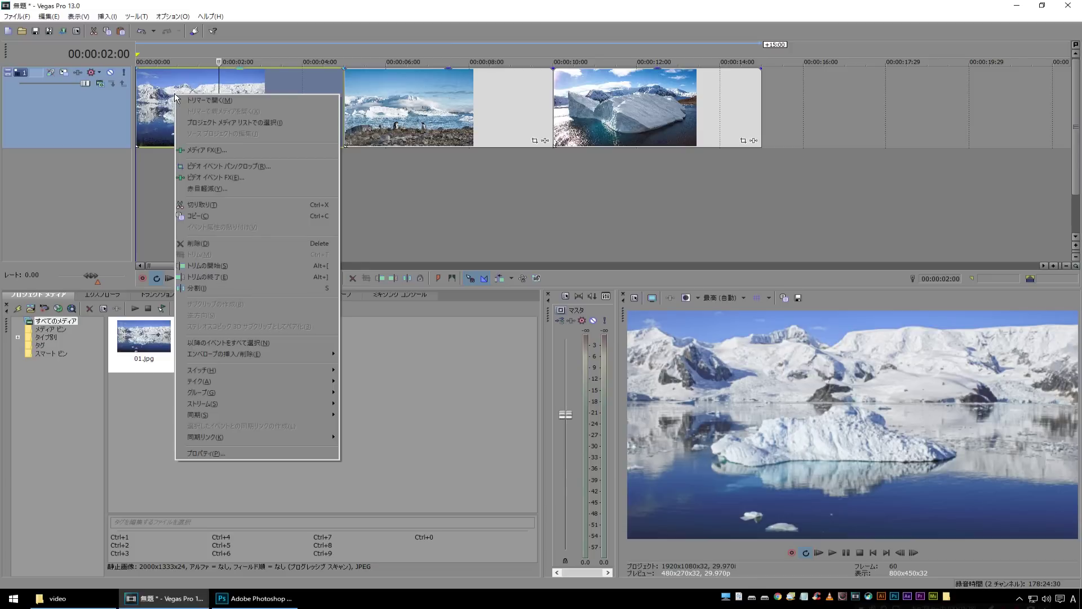
click(192, 216)
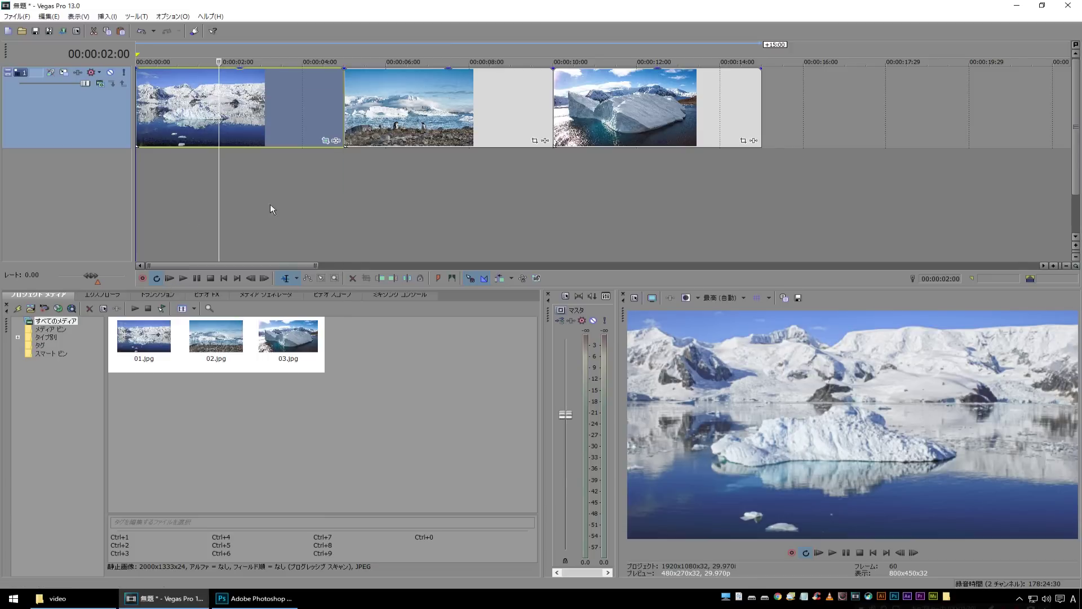
click(393, 101)
right_click(371, 96)
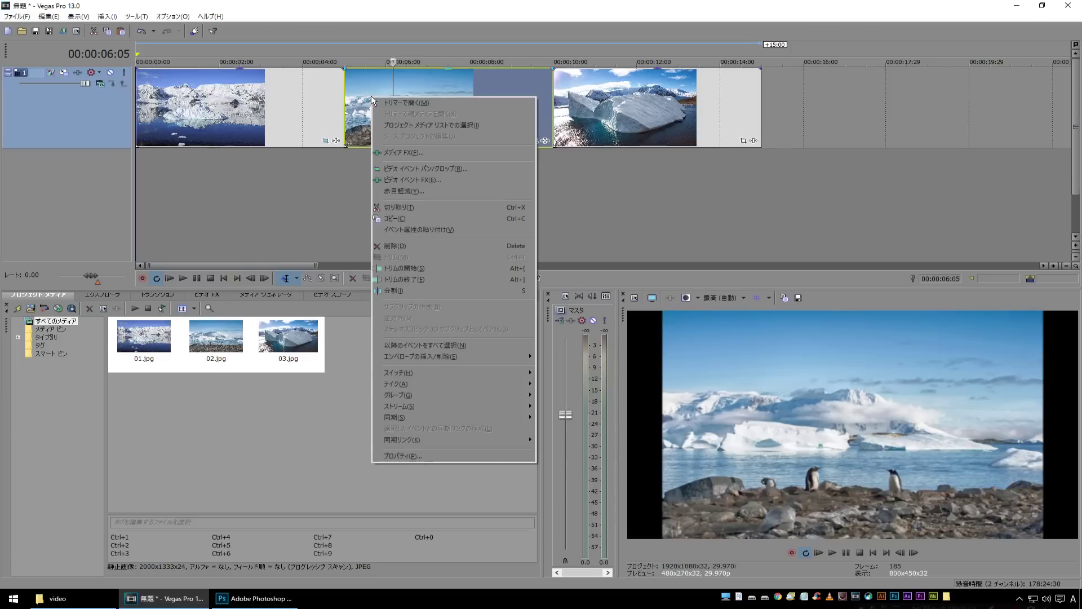
click(409, 229)
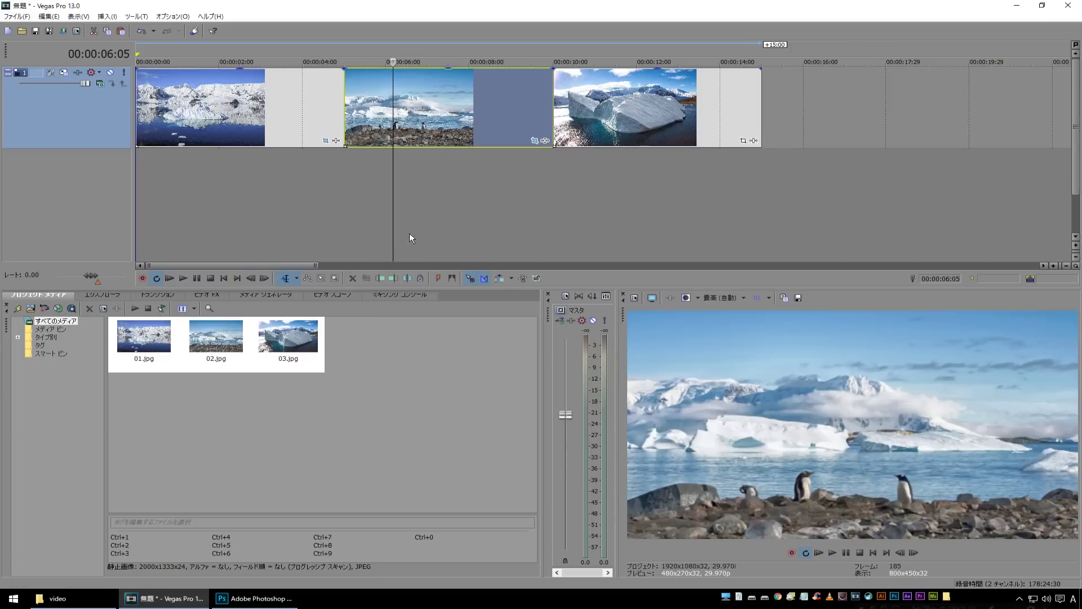
- Play from about 3 seconds to review the penguin framing, then select the first clip
click(269, 198)
key(space)
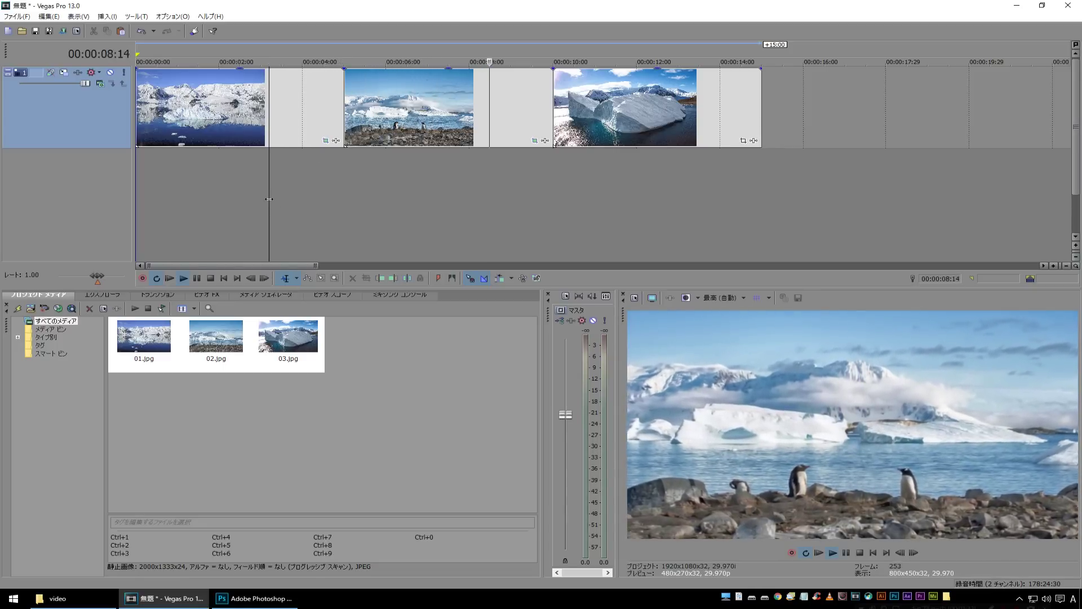
key(space)
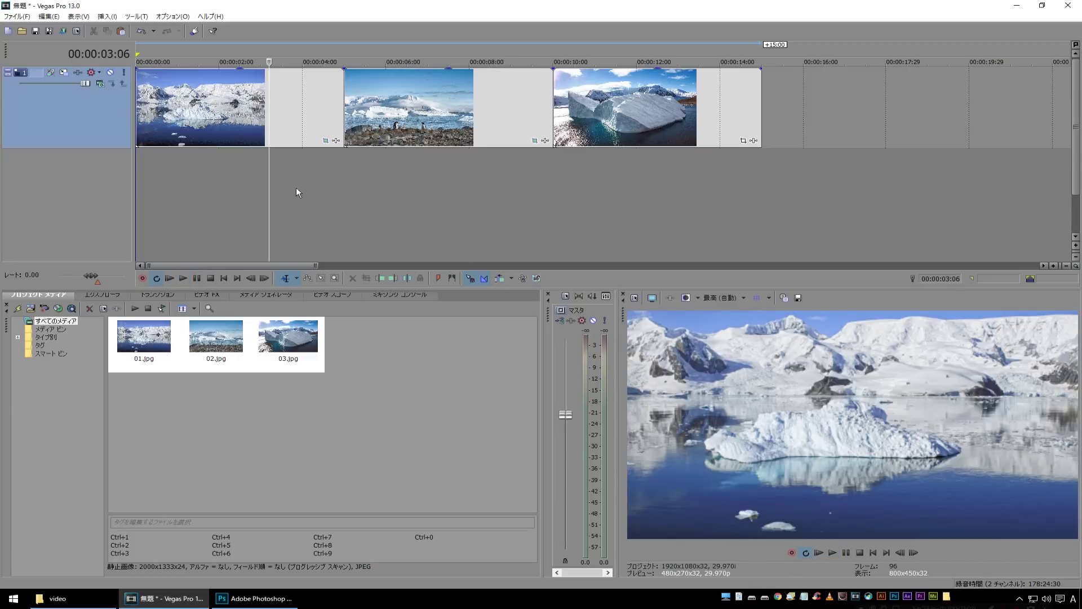
click(167, 107)
right_click(167, 107)
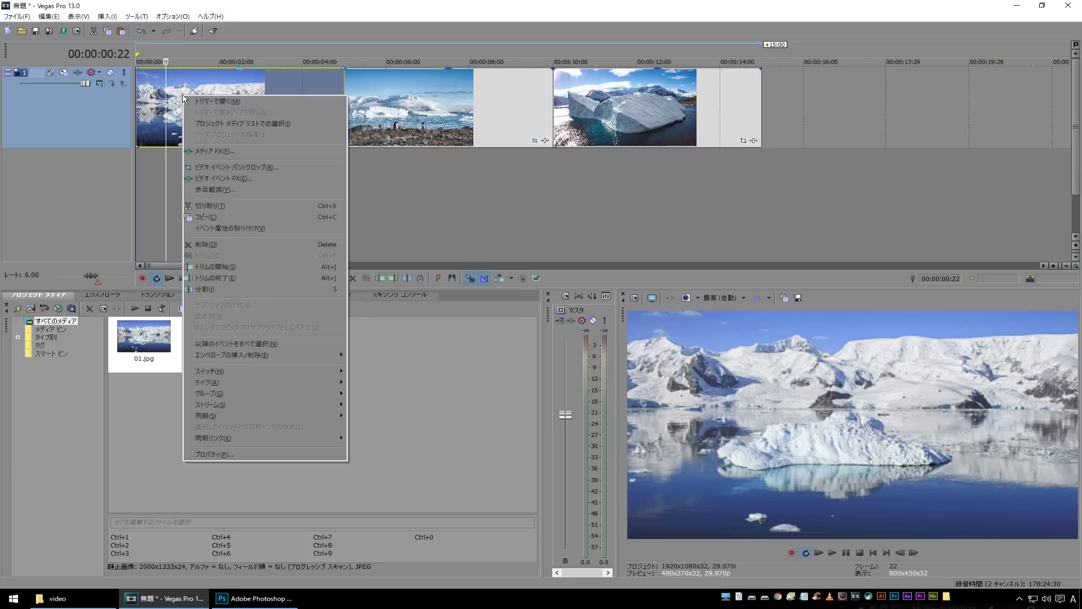
click(208, 126)
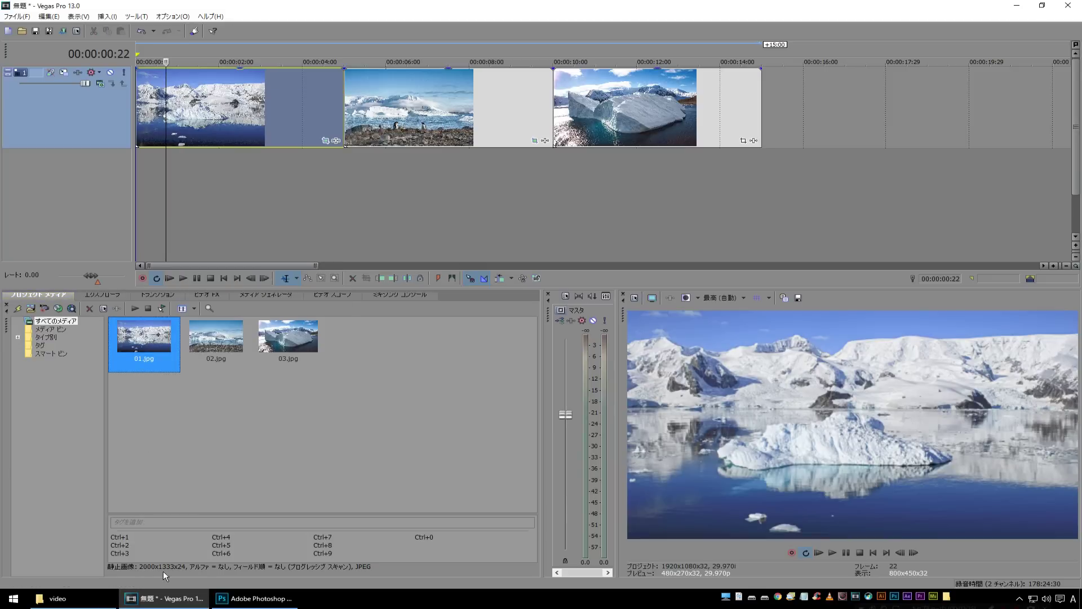
click(224, 346)
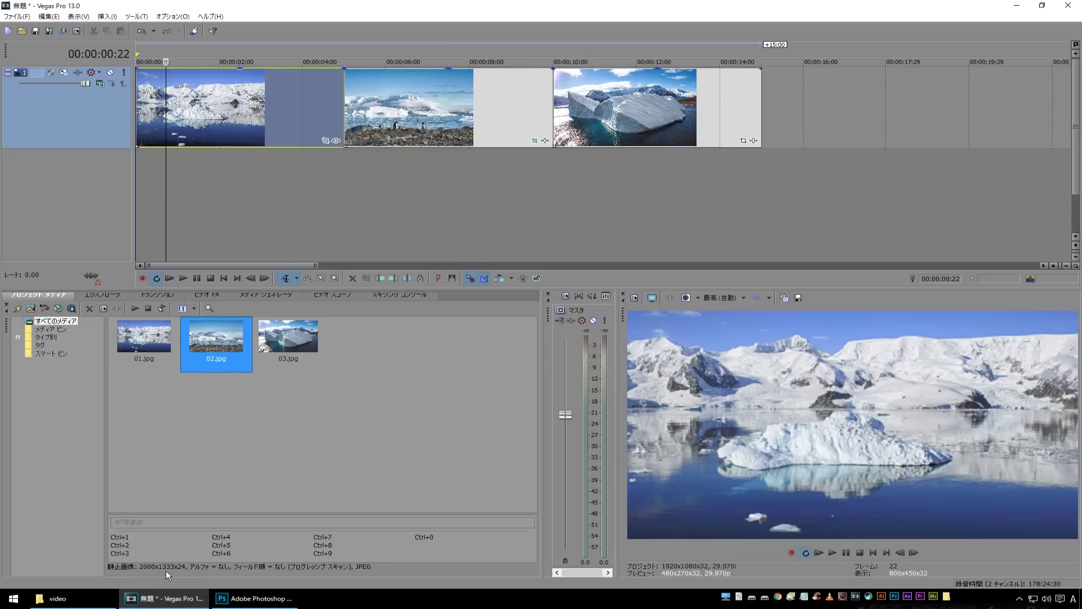
click(292, 345)
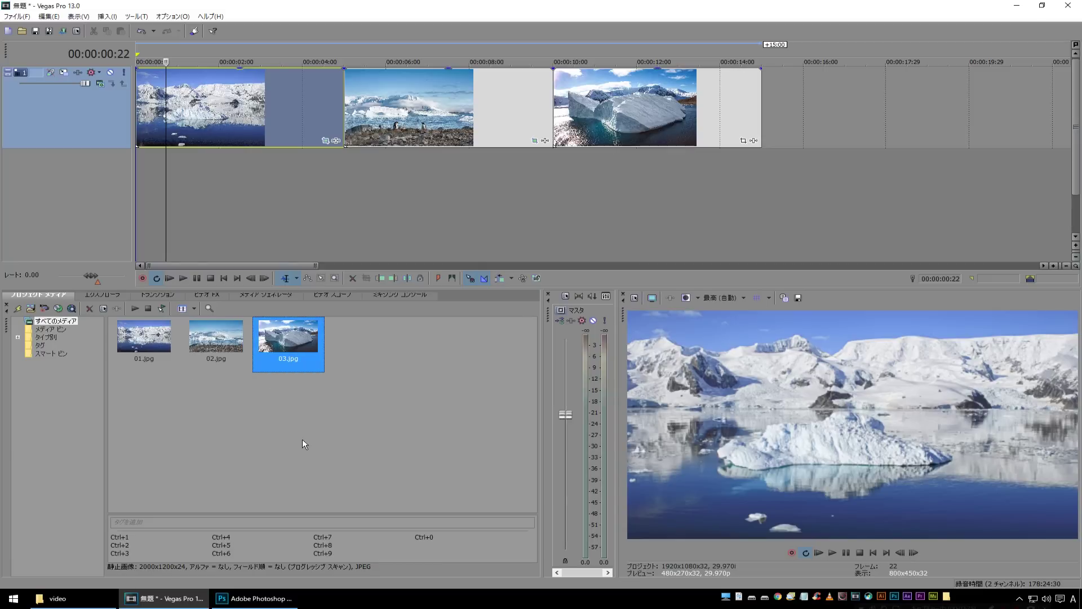
click(440, 244)
click(467, 244)
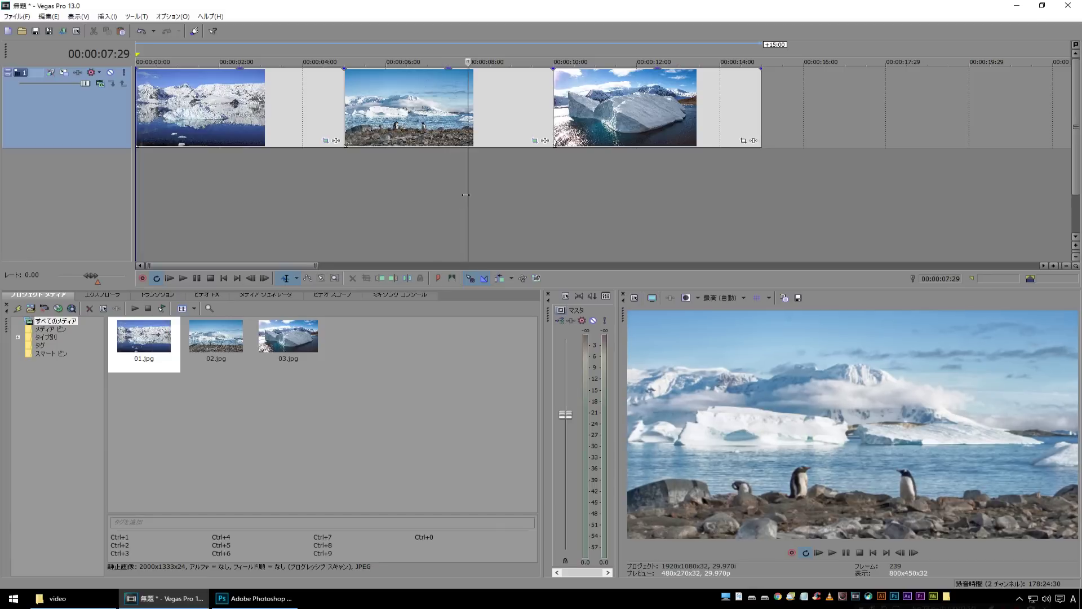
- Paste the copied 16:9 framing onto the third iceberg clip and play from about 9 seconds
click(568, 101)
right_click(591, 92)
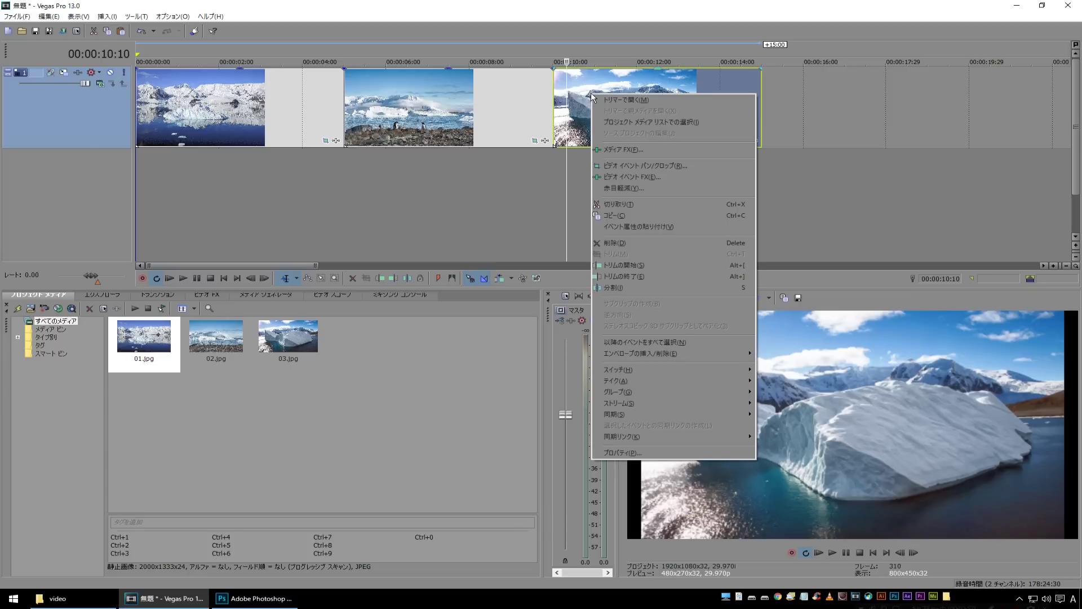
click(643, 226)
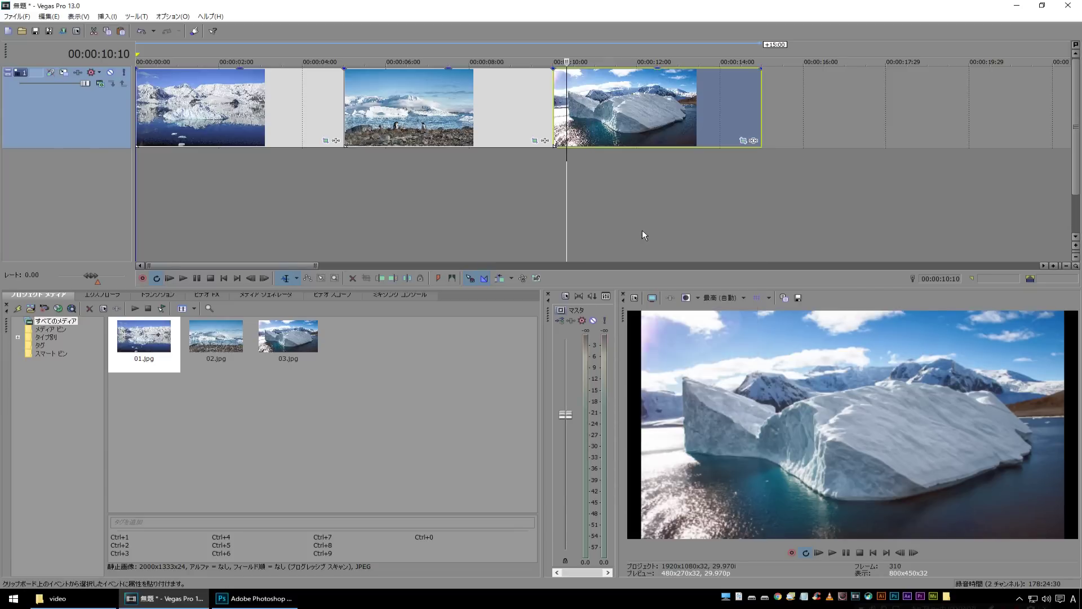
click(522, 180)
key(space)
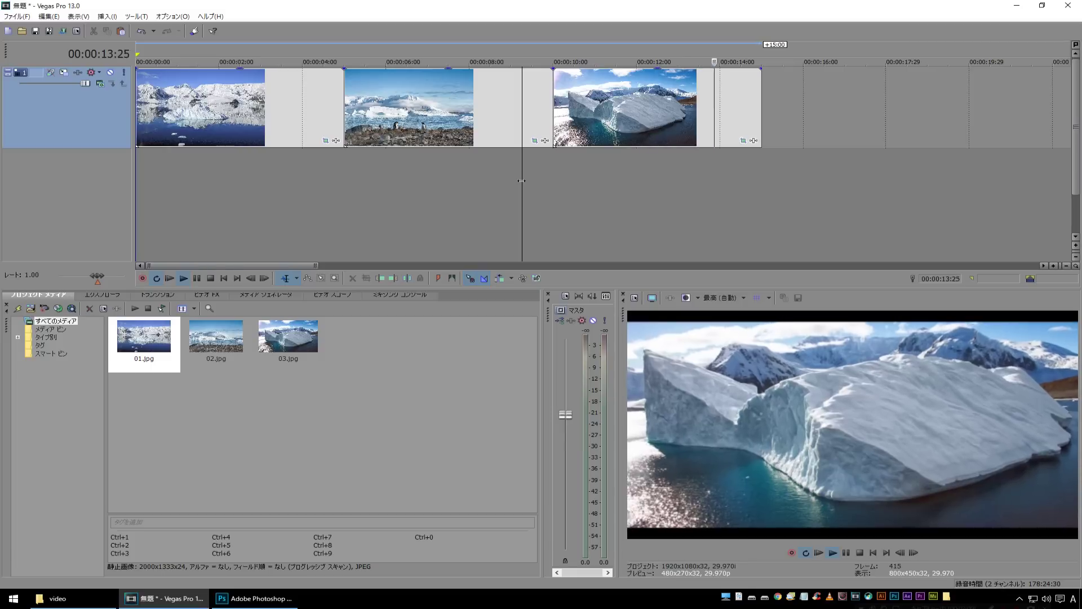
- Stop playback and compare the clips' image properties, finding 03.jpg is 2000x1200
key(space)
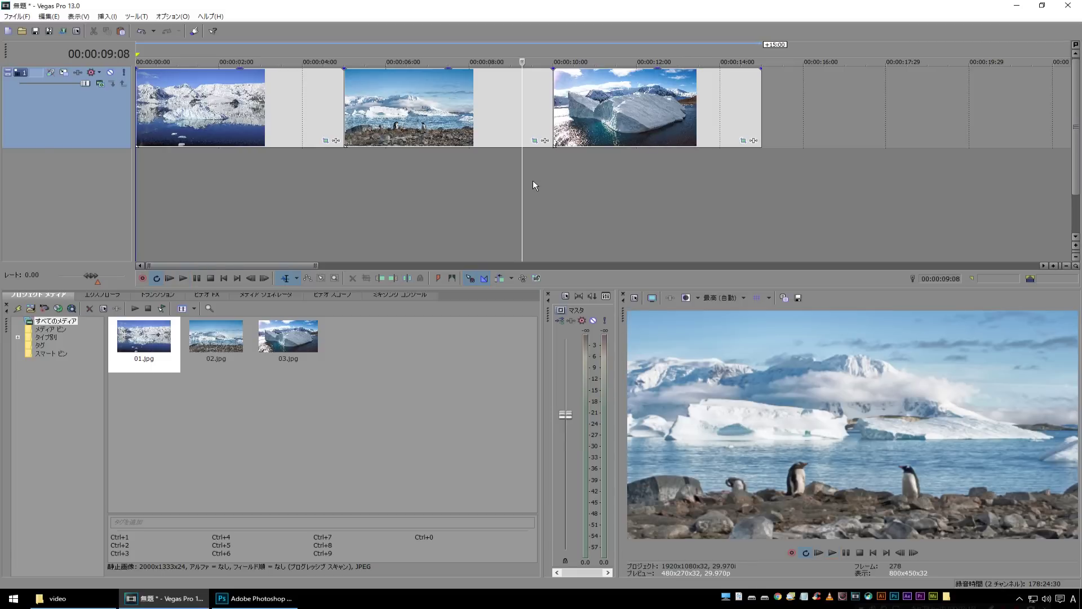
click(170, 115)
click(393, 117)
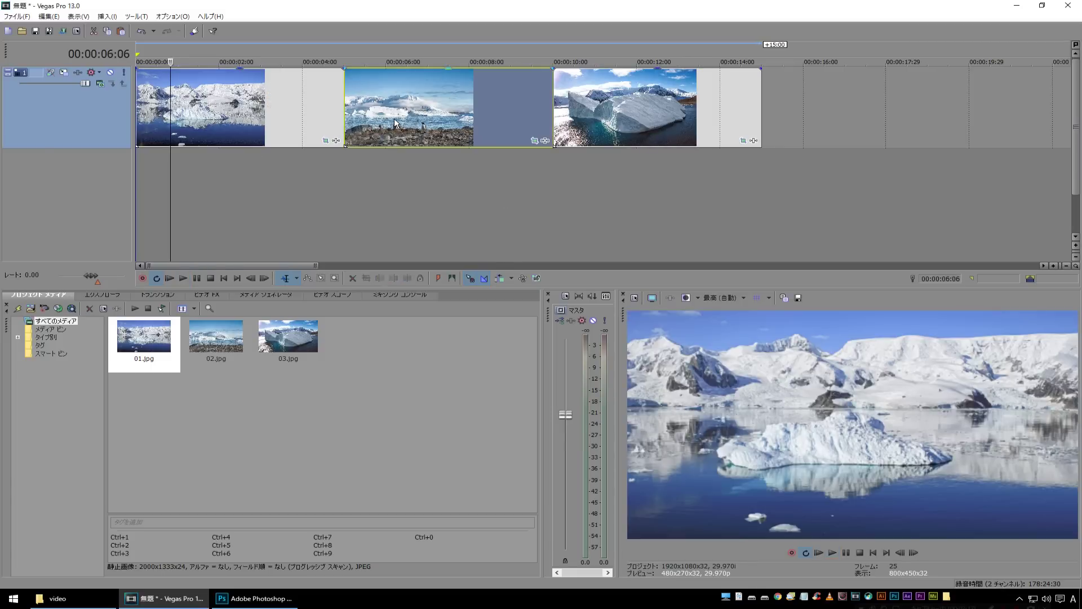
click(617, 118)
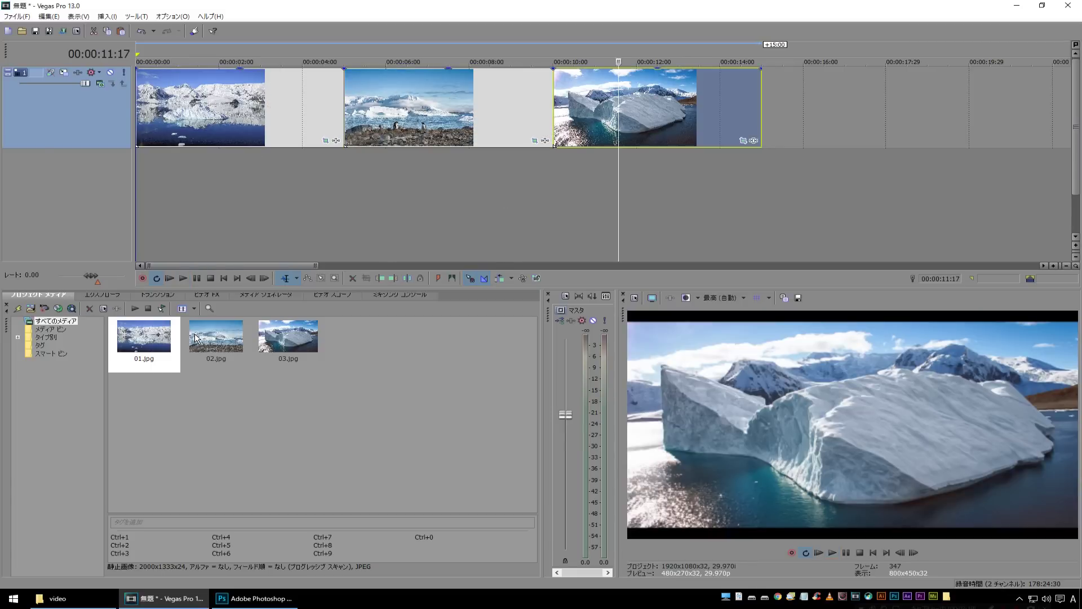
click(208, 340)
click(301, 340)
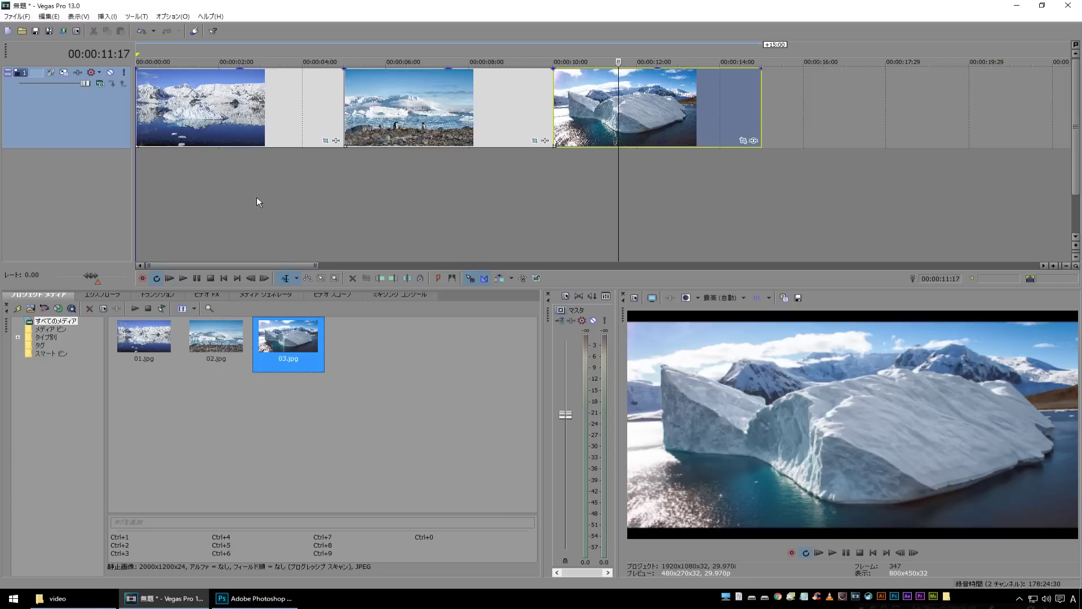
- Step playback through the three clips and select the third iceberg clip
click(279, 176)
click(386, 177)
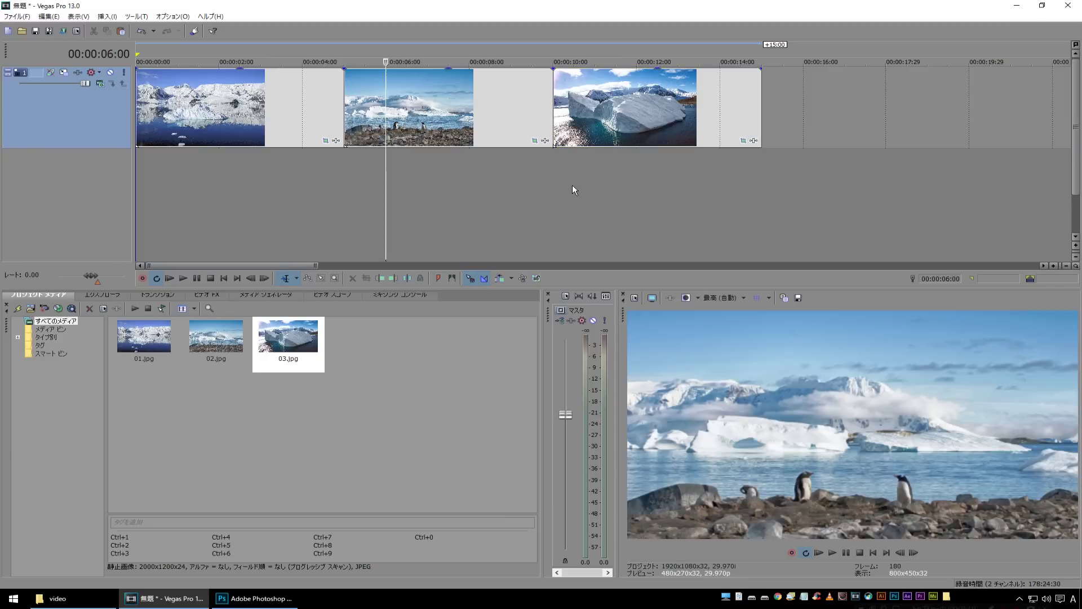
click(572, 185)
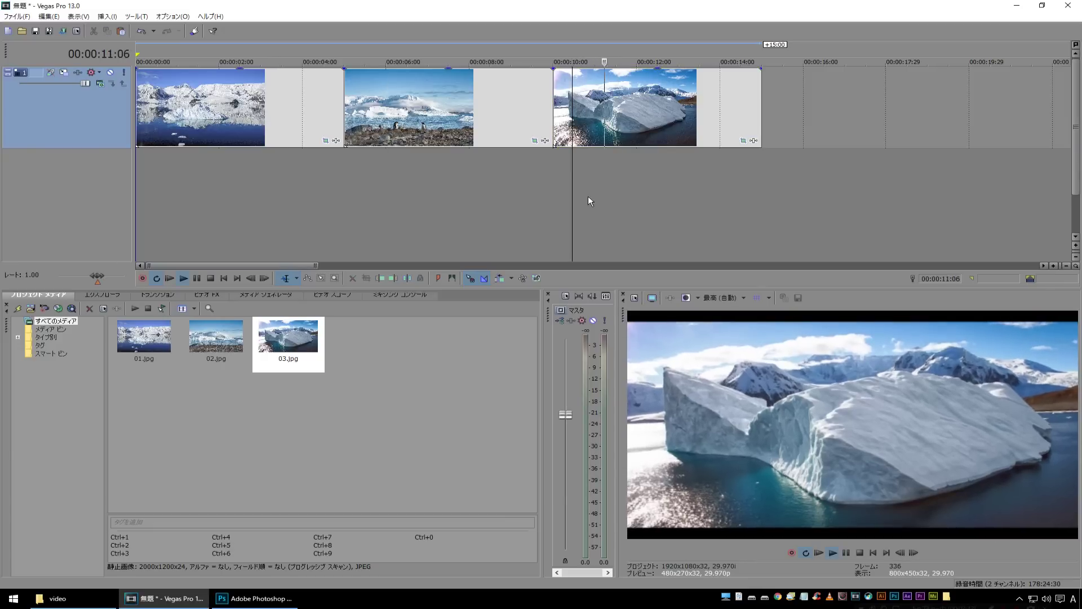
click(586, 103)
- Drag 03.jpg from the video folder into Photoshop to open it as a document
click(88, 605)
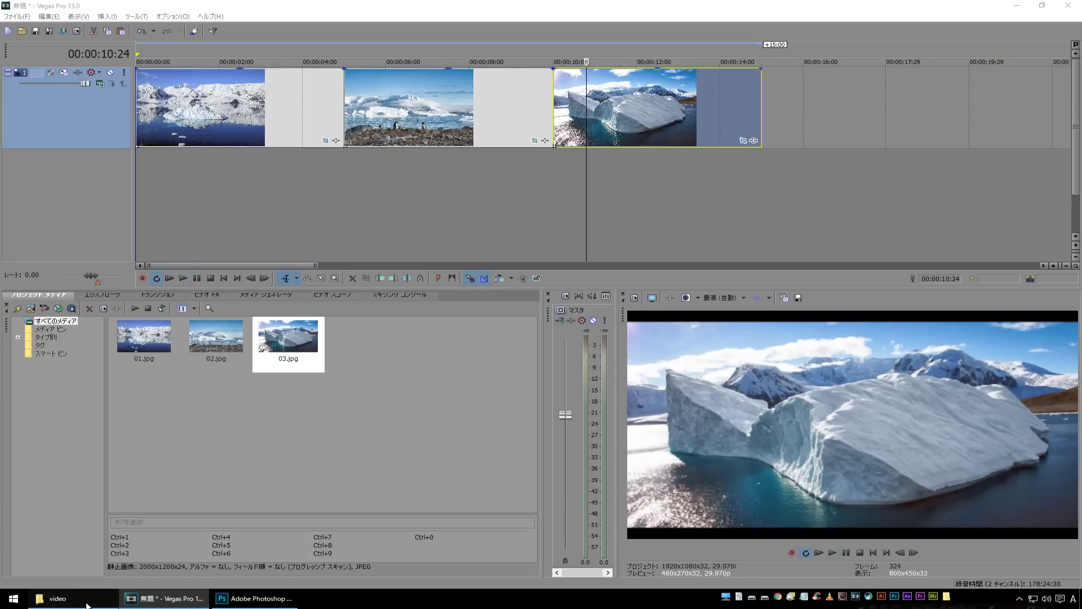
click(341, 174)
drag(338, 175, 247, 603)
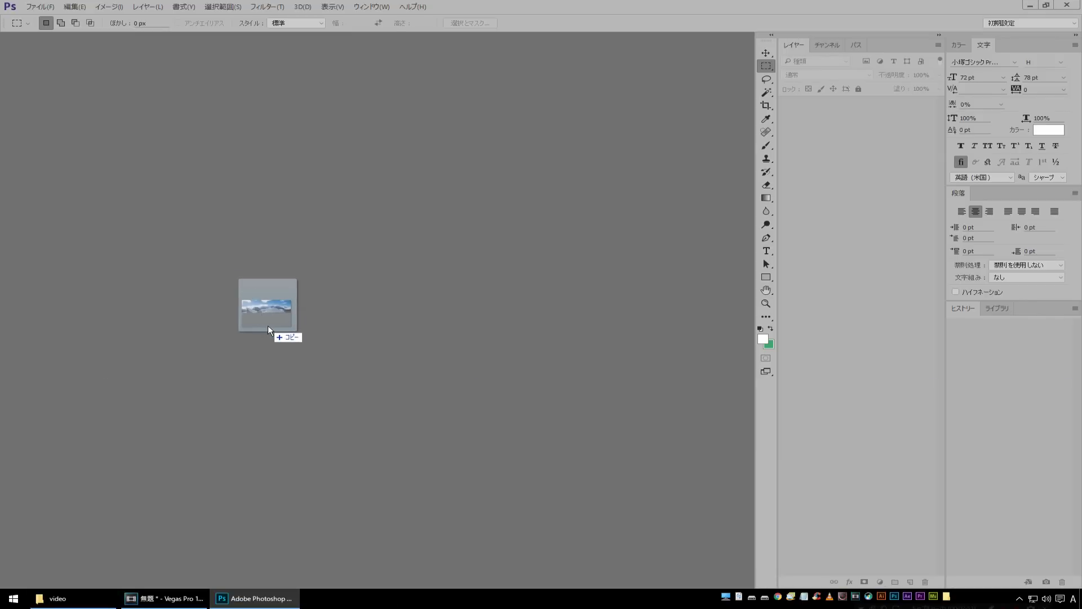
drag(248, 603, 268, 325)
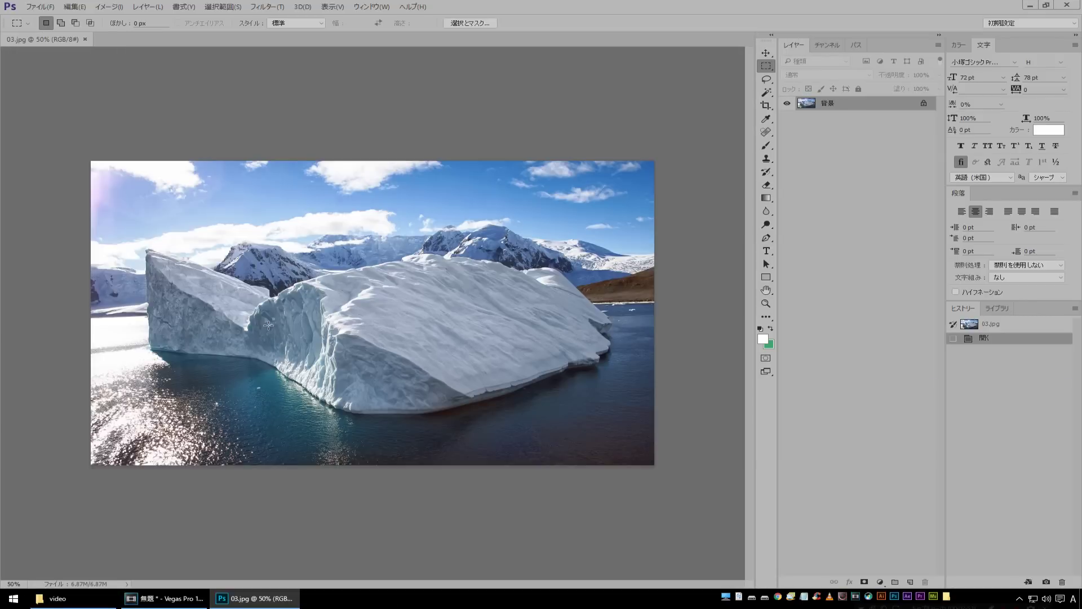
- Check 02.jpg's and 01.jpg's image properties in Vegas, then return to 03.jpg in Photoshop
click(163, 598)
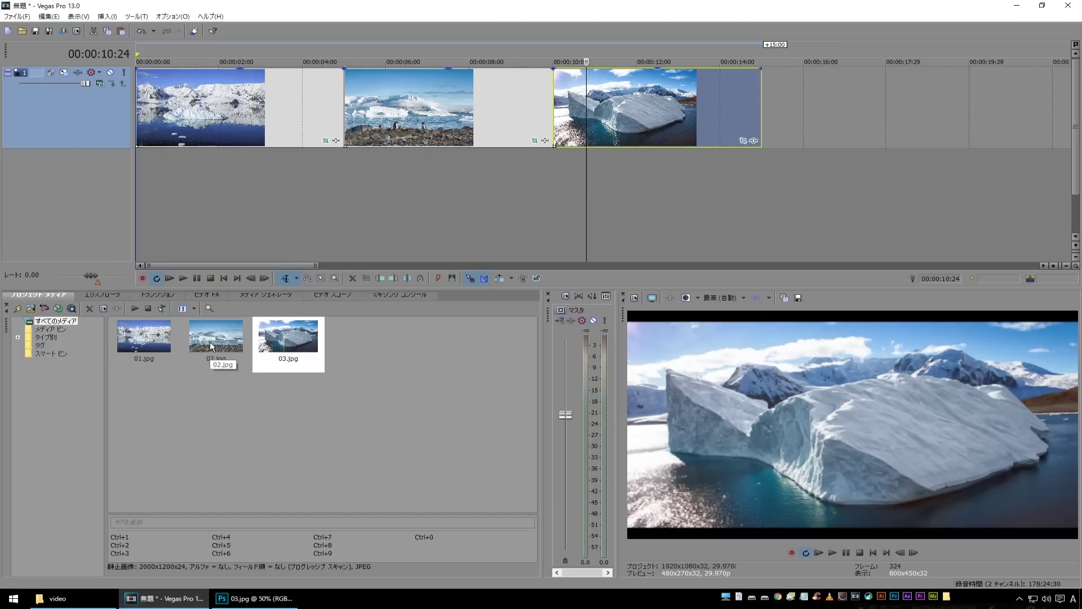
click(193, 347)
click(151, 333)
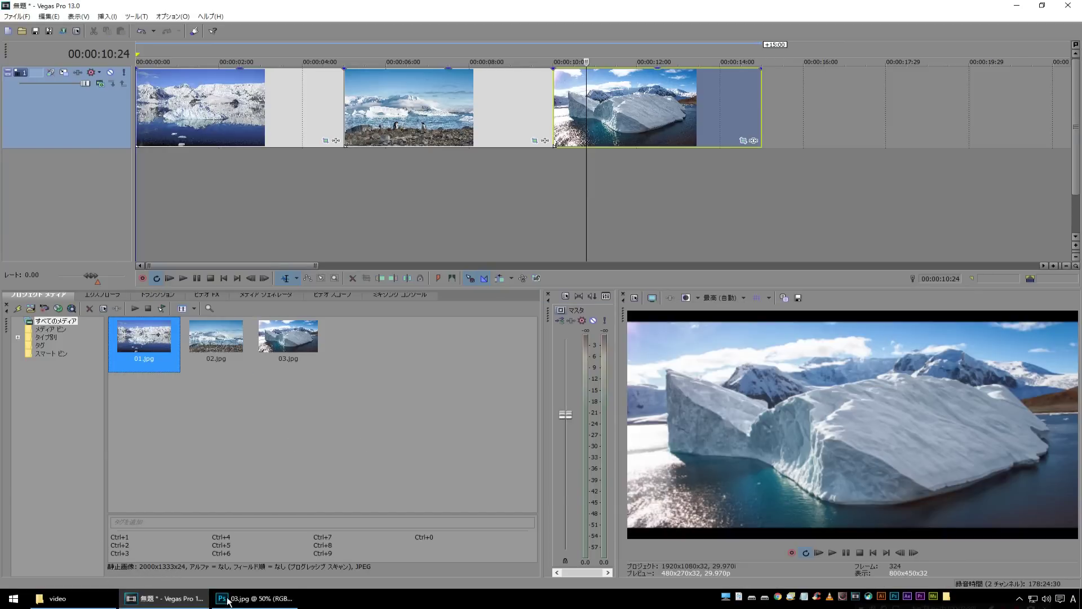
click(248, 598)
click(111, 7)
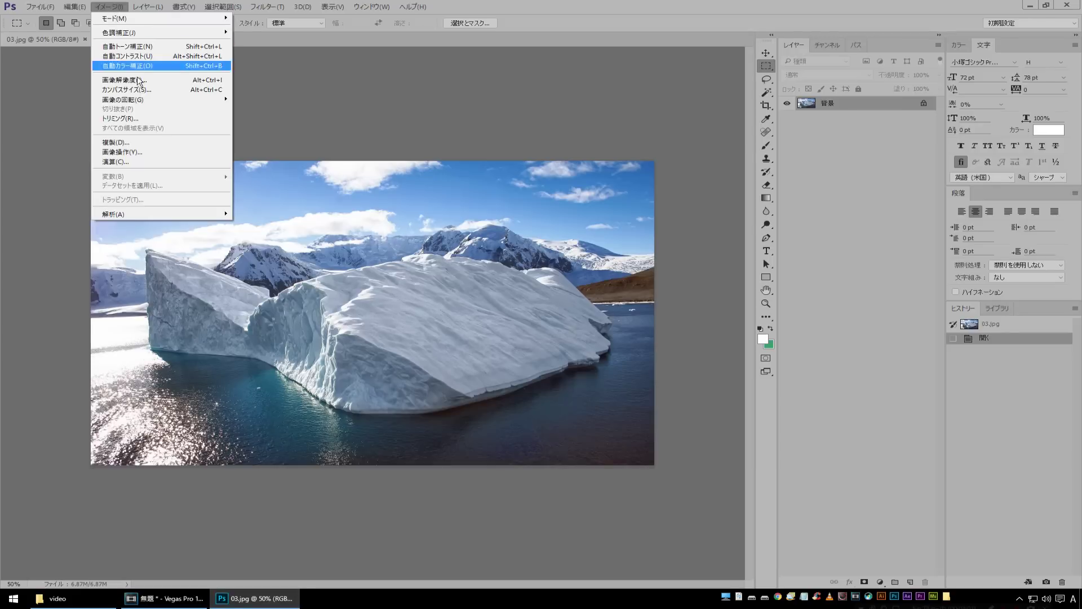
- Set 03.jpg's canvas height from 1200 to 1333 pixels
click(141, 101)
click(579, 222)
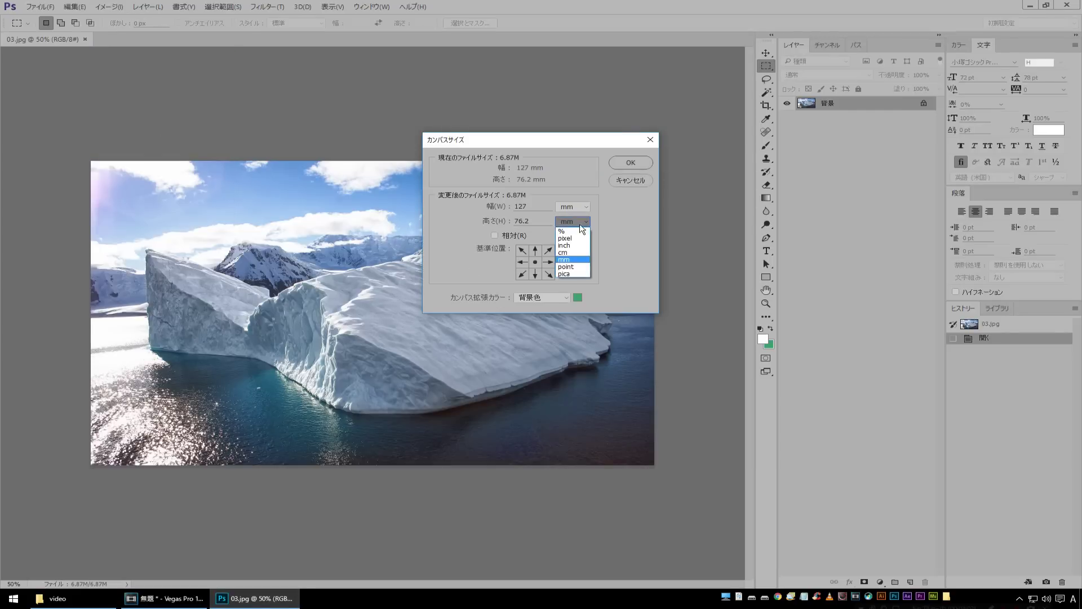
click(569, 218)
double_click(546, 222)
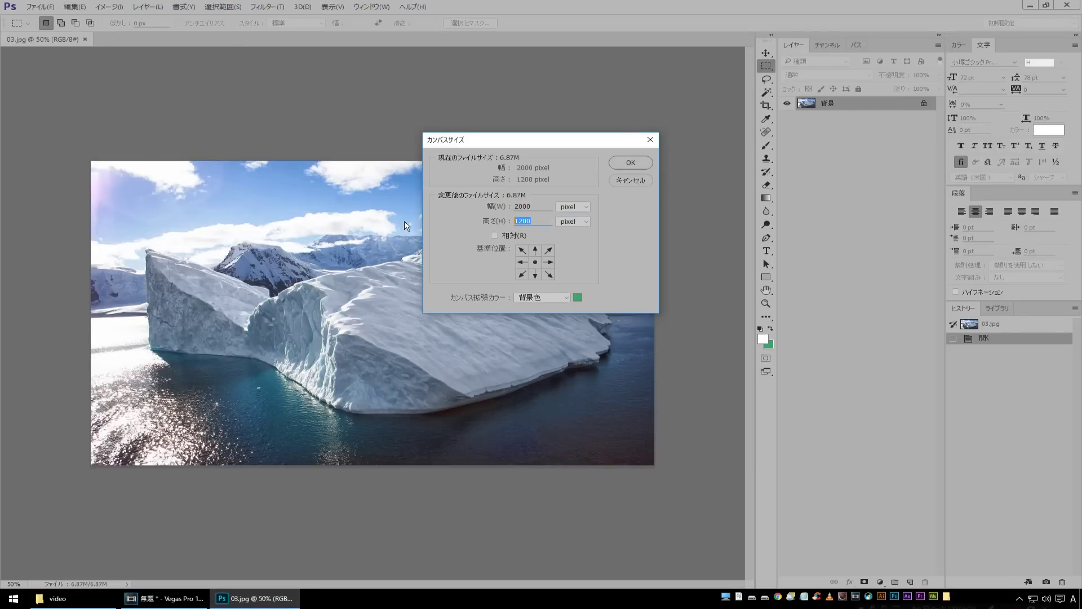
text(1333)
click(640, 163)
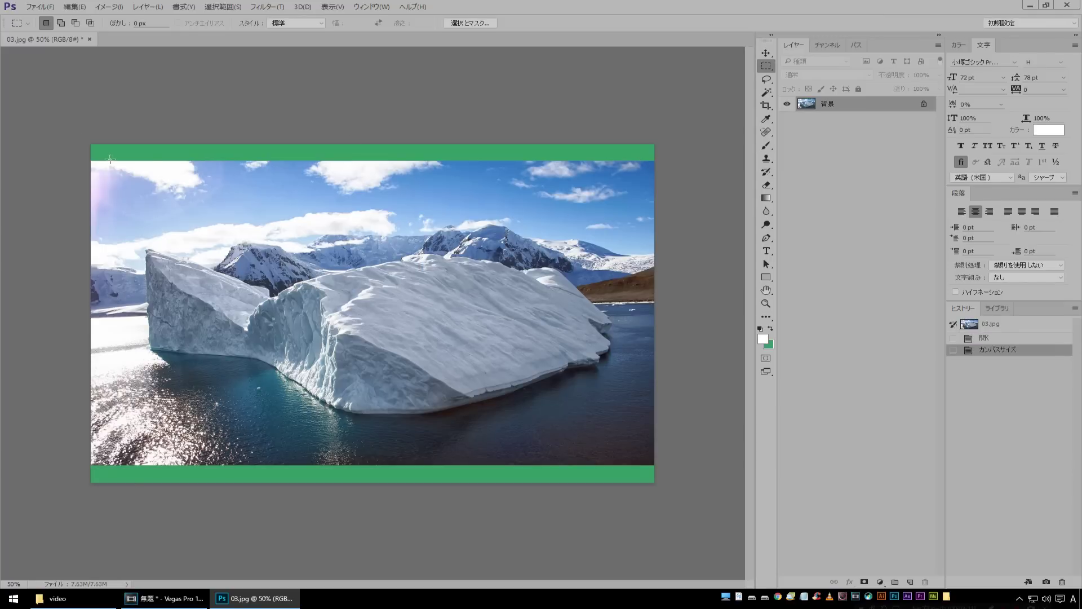
- In Vegas, deselect the third clip and move playback into it, then return to Photoshop
click(163, 597)
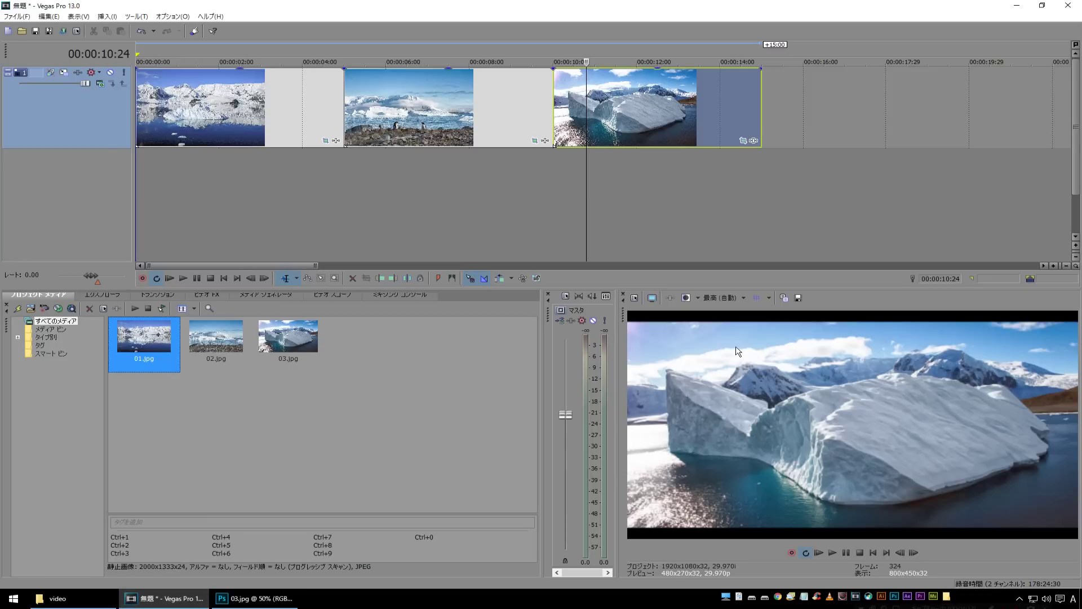
click(641, 210)
click(624, 198)
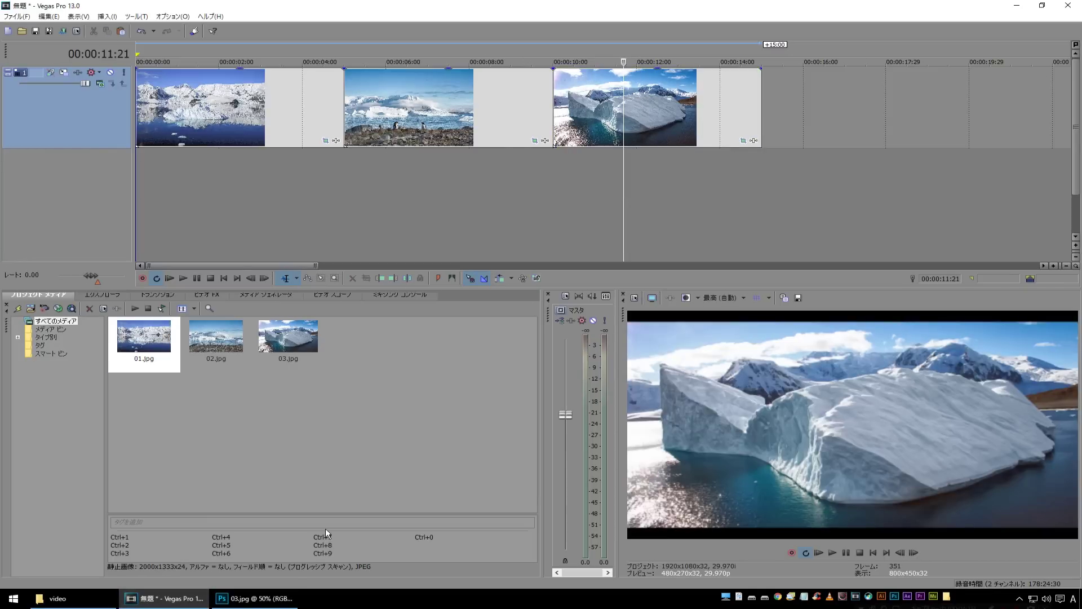
click(255, 598)
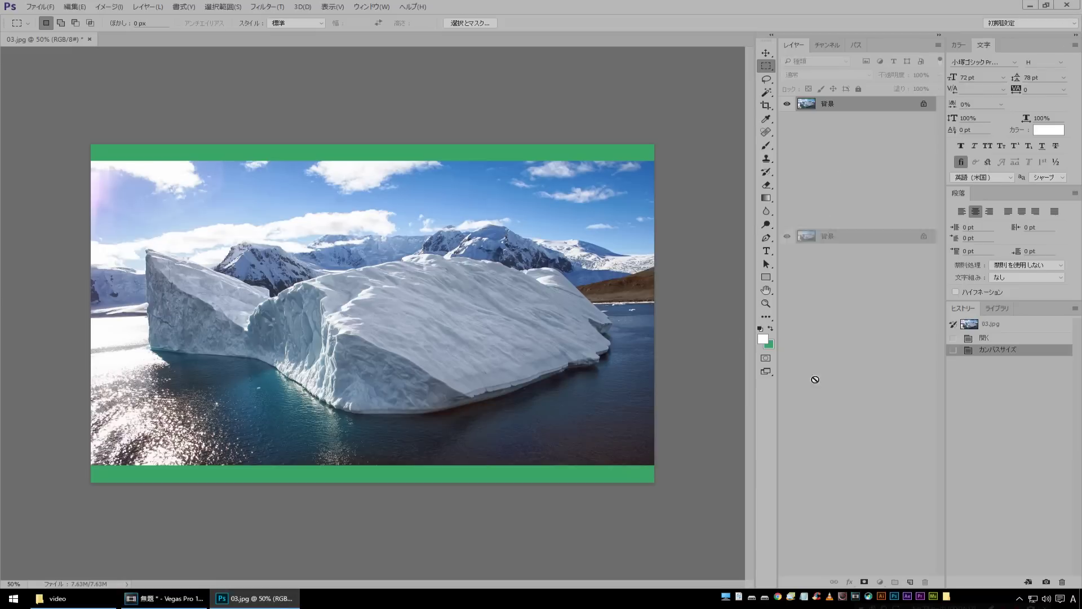
- Duplicate the Background layer and transform the copy larger to cover the green bands
drag(815, 339, 909, 582)
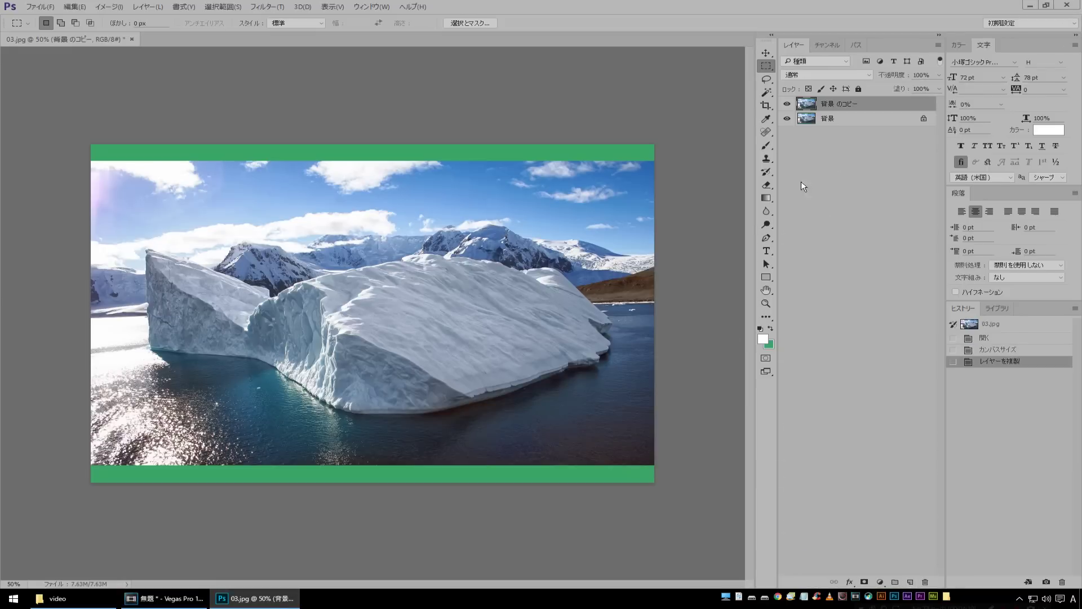
key(ctrl+t)
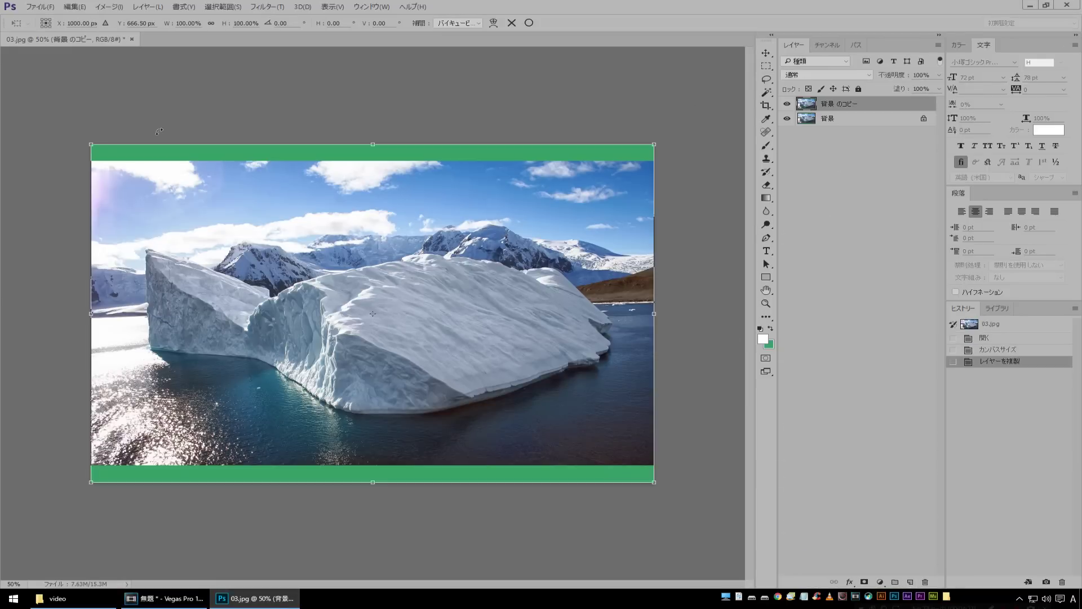
drag(88, 142, 30, 139)
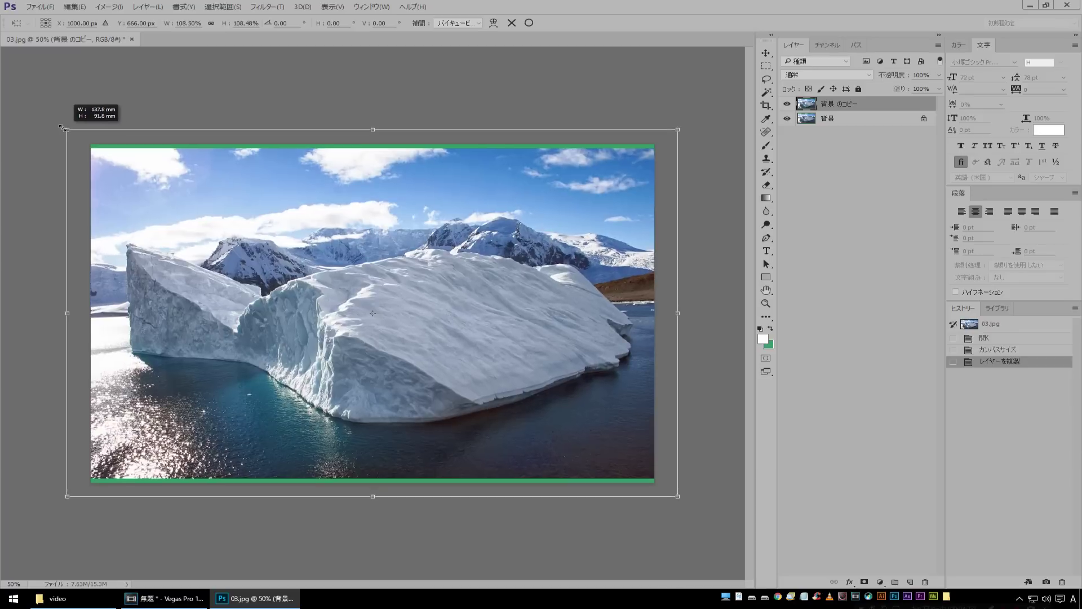
key(Return)
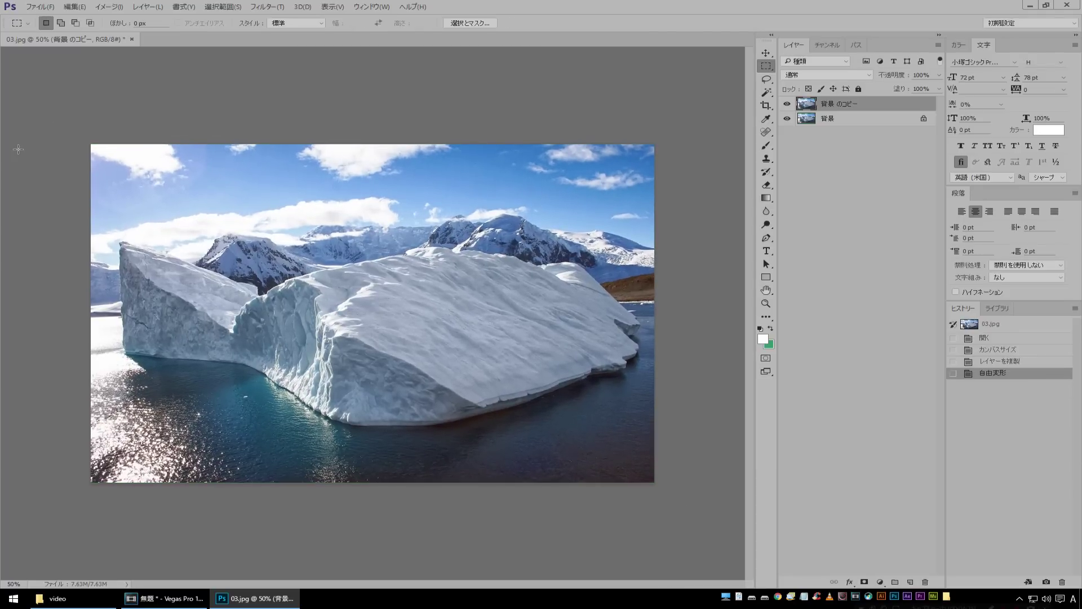
click(40, 7)
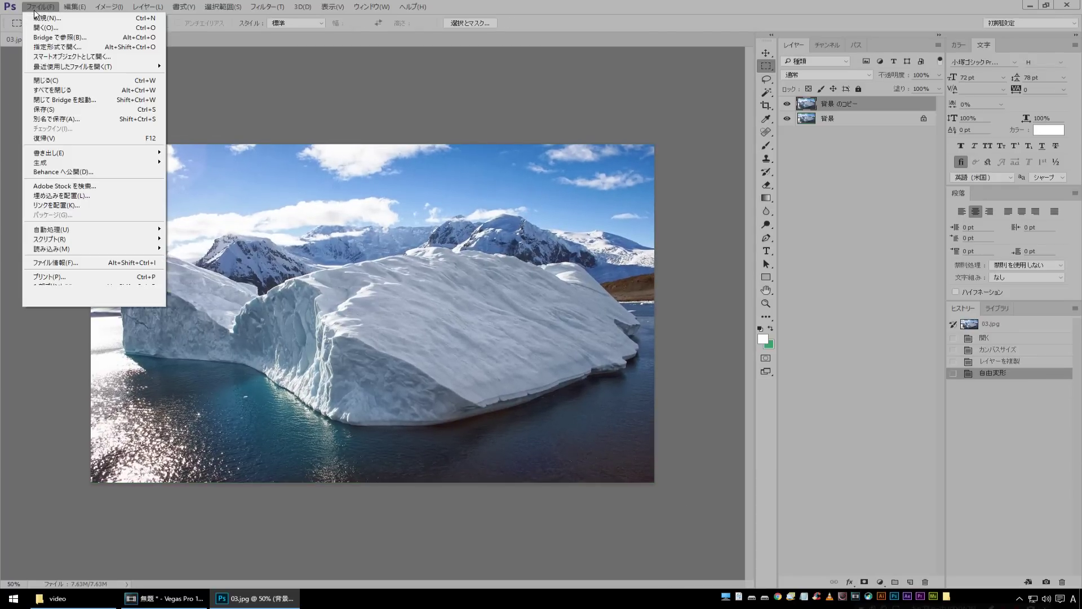
- Save the image as a JPEG over 03.jpg, confirming the overwrite and JPEG options
click(57, 119)
click(619, 332)
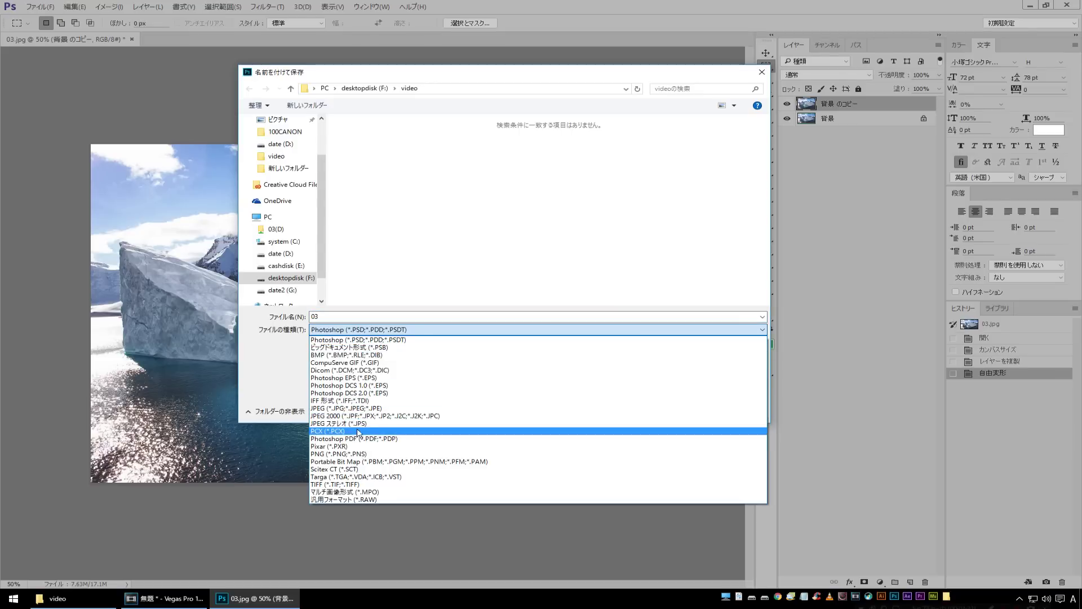
click(369, 408)
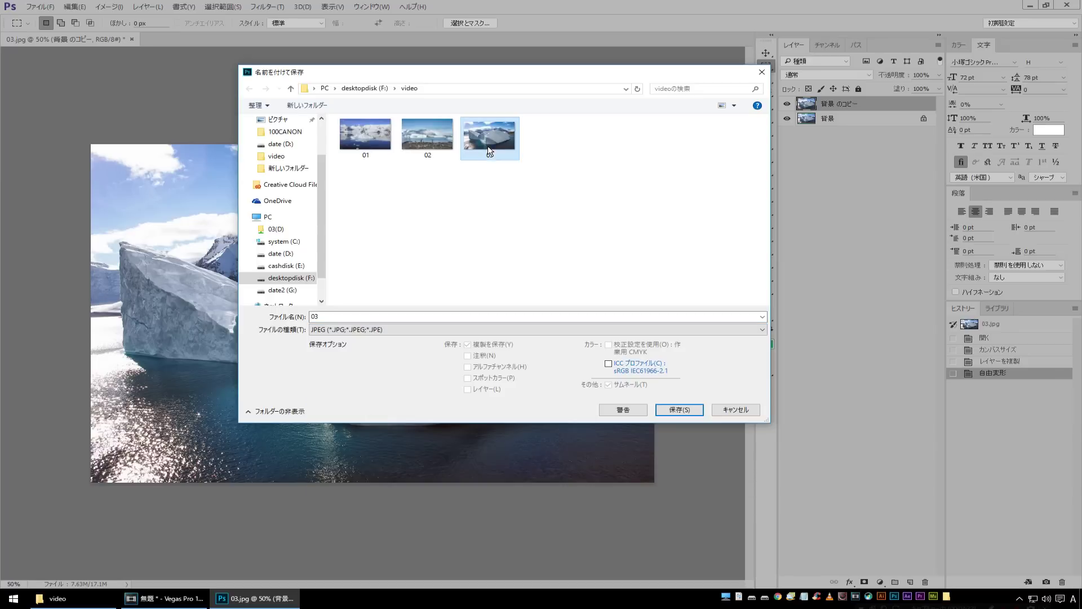
click(679, 410)
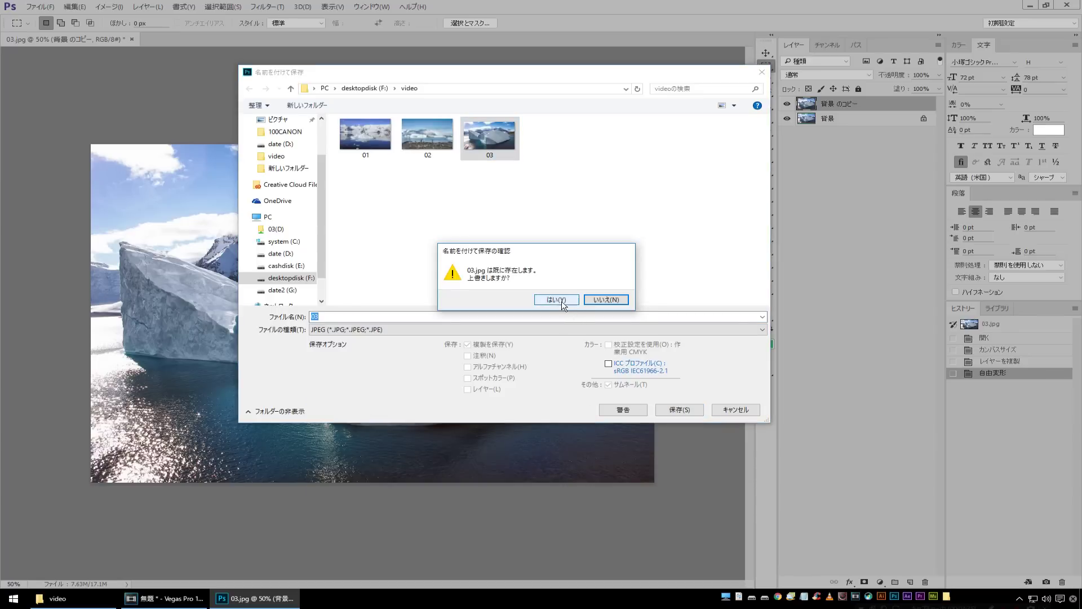
click(560, 298)
click(615, 164)
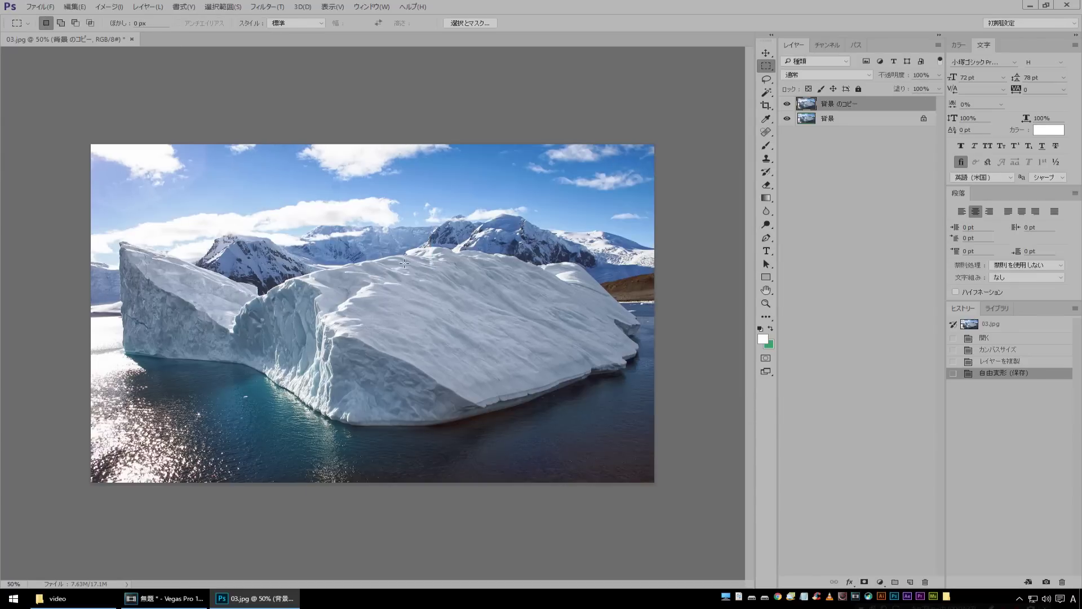
- Return to Vegas so 03.jpg reloads, then play from the penguin clip
click(169, 598)
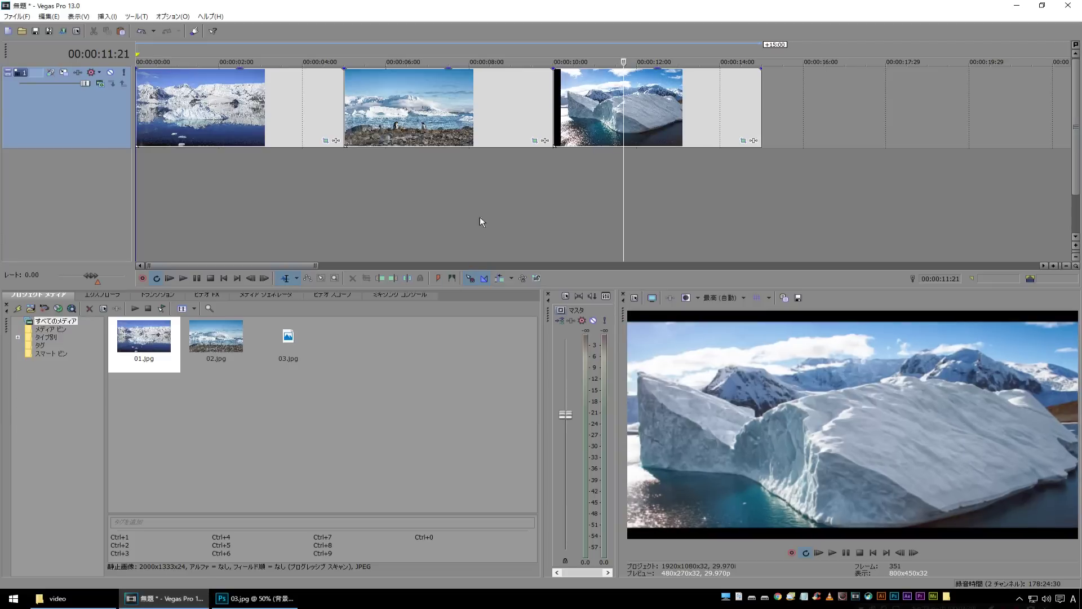
click(523, 182)
key(space)
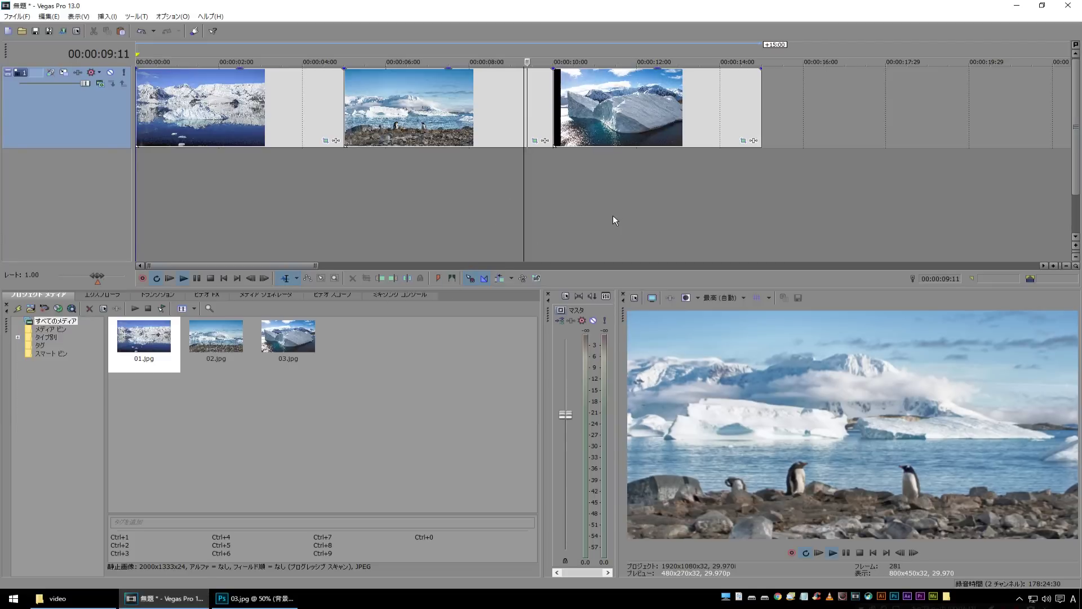